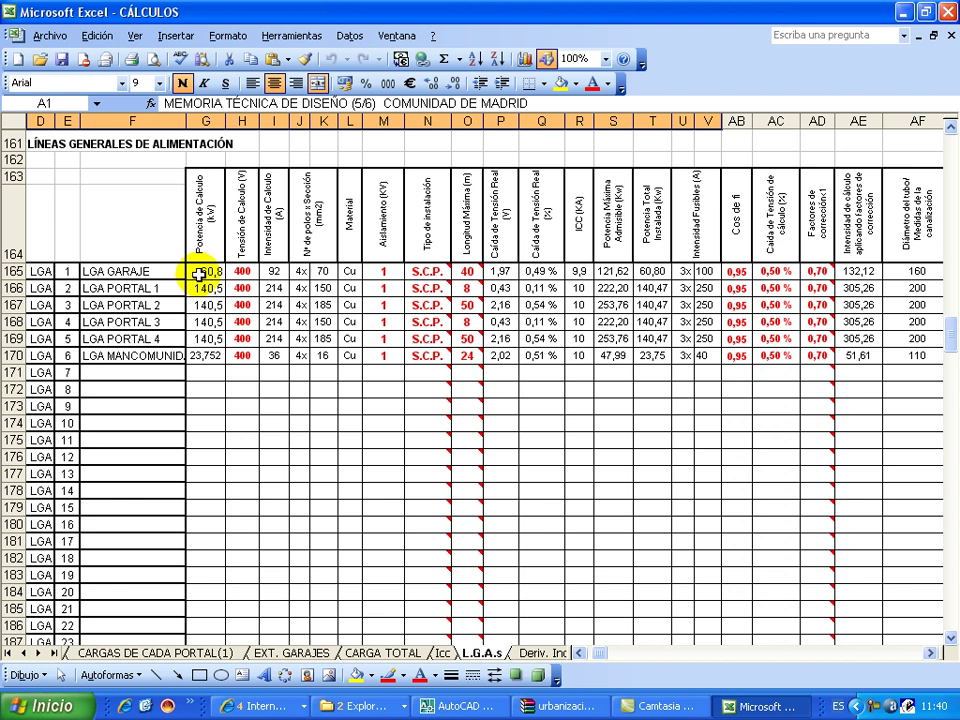
Fill the LGA GARAJE calculation power cell G165 and its source cell C62 on the CARGA TOTAL sheet with yellow
drag(287, 103, 150, 102)
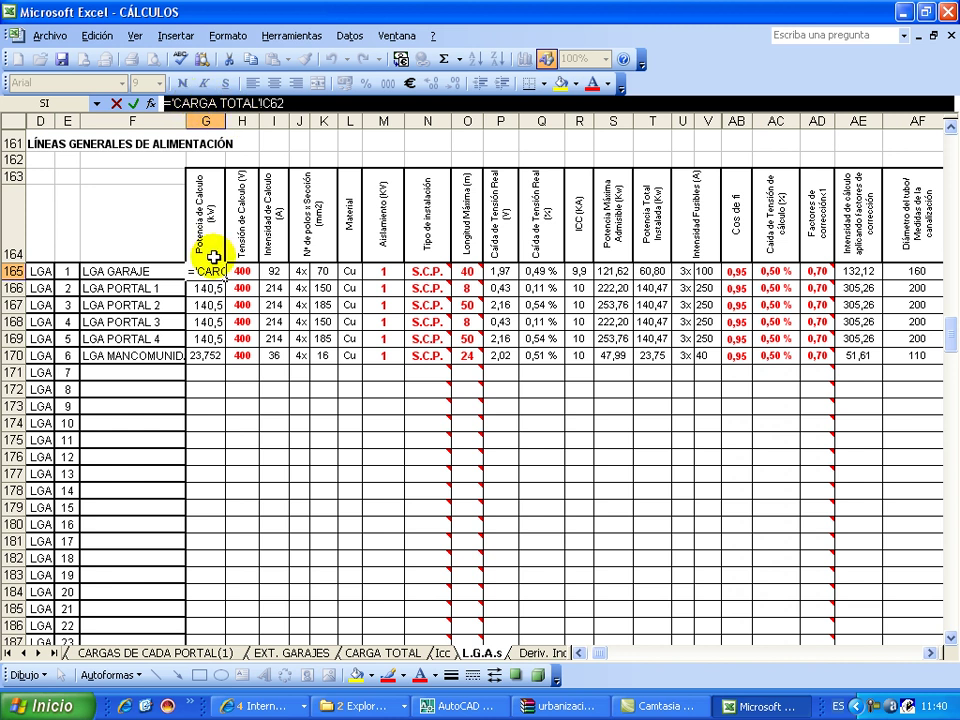
key(Escape)
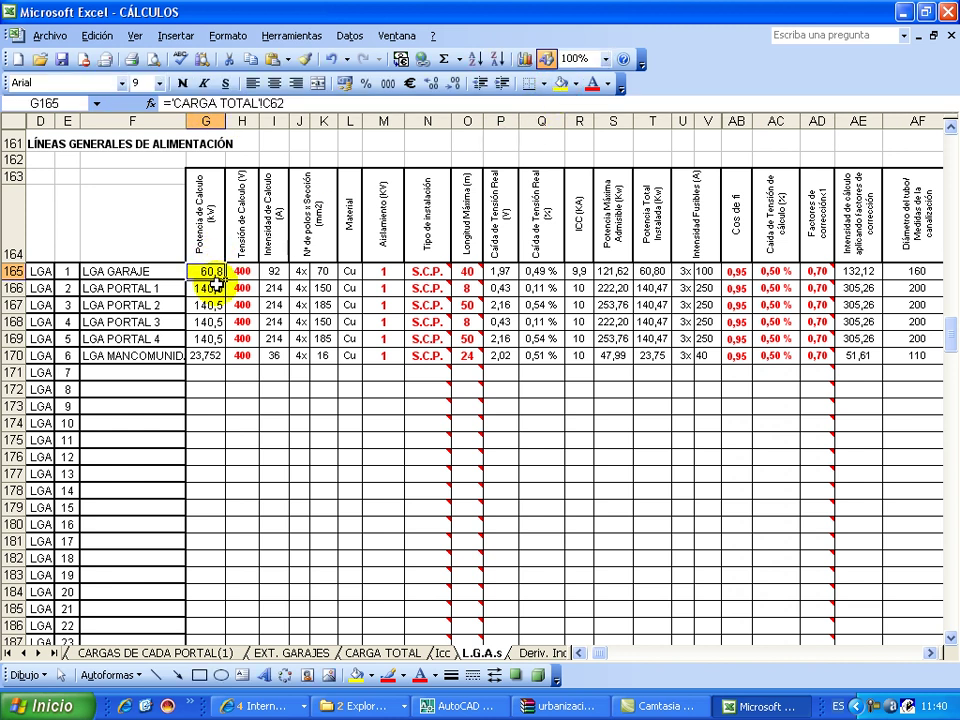
click(411, 656)
scroll(502, 388, down, 8)
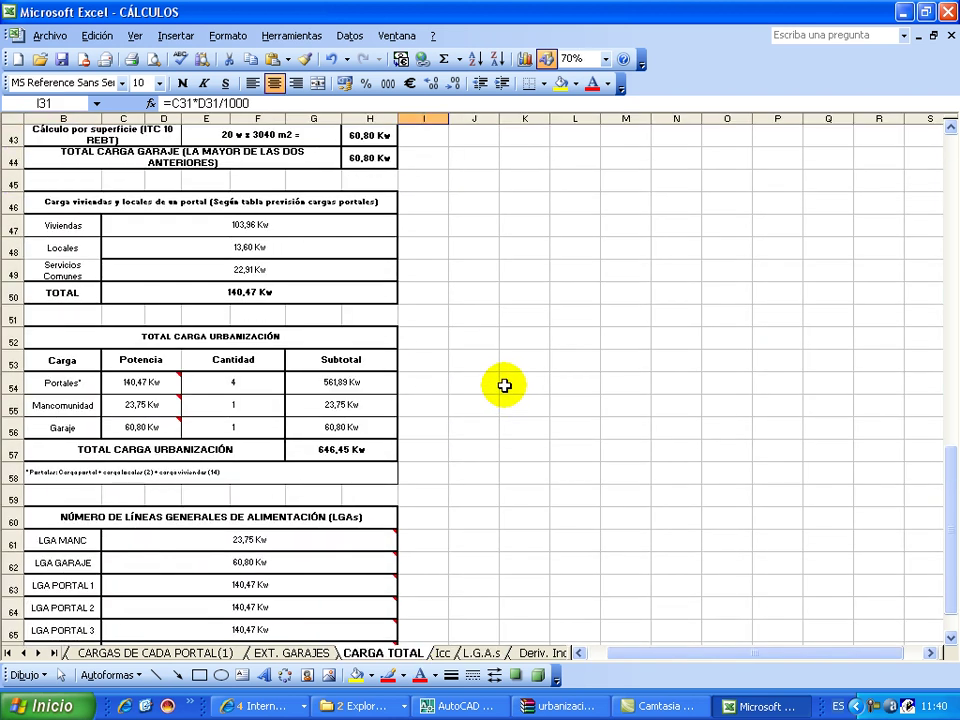
click(339, 422)
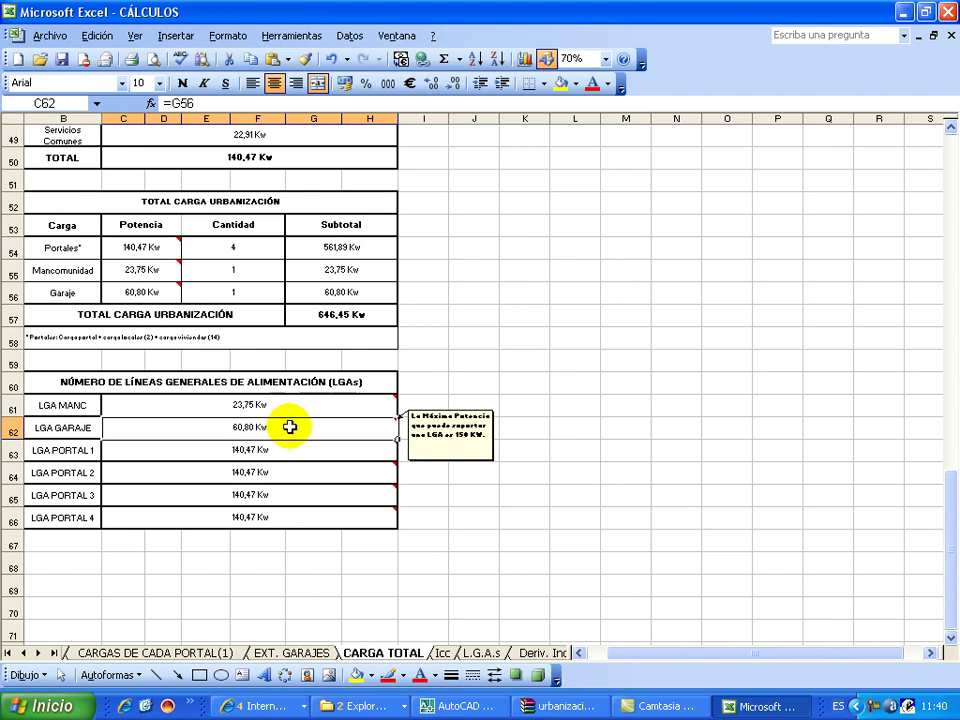
click(563, 85)
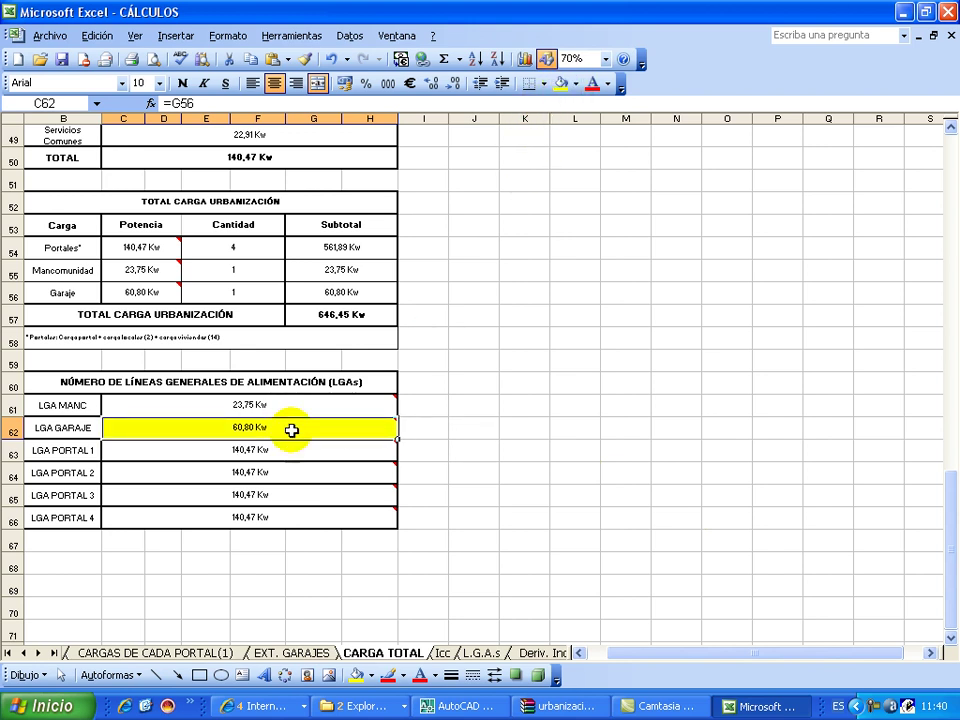
Compare the yellow garage power cell on the L.G.A.s sheet with its source on CARGA TOTAL, ending on L.G.A.s
click(470, 653)
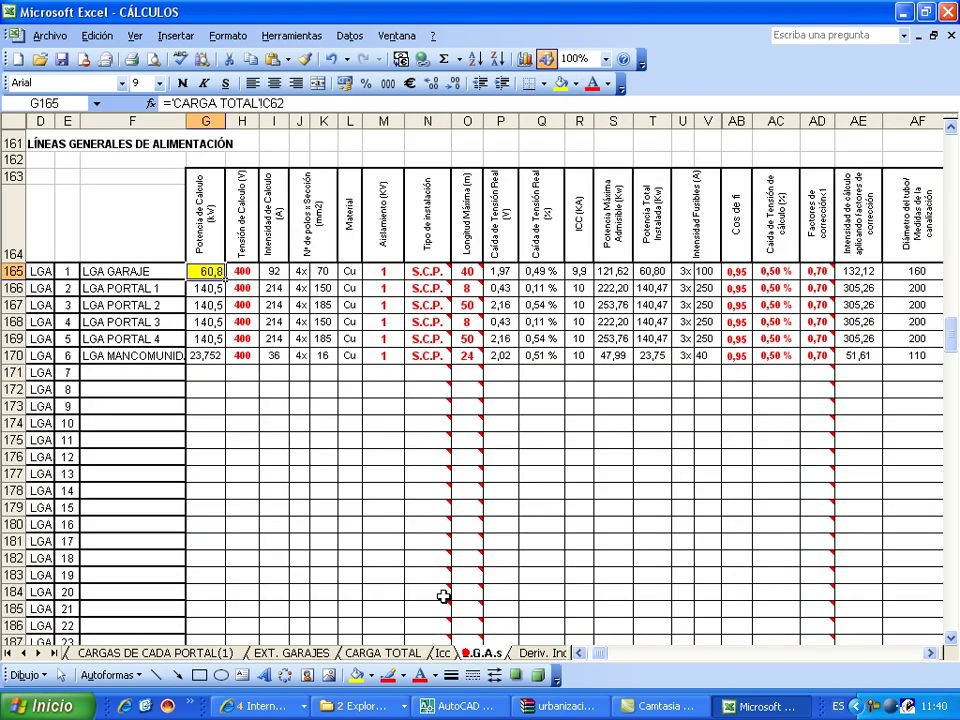
click(390, 652)
mouse_move(250, 431)
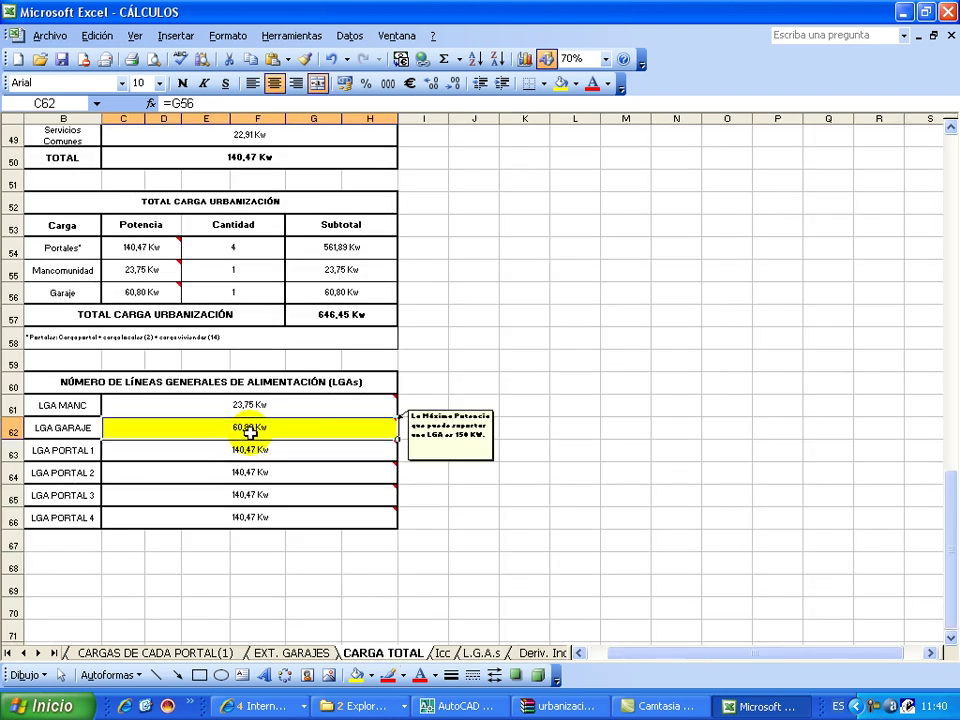
click(543, 653)
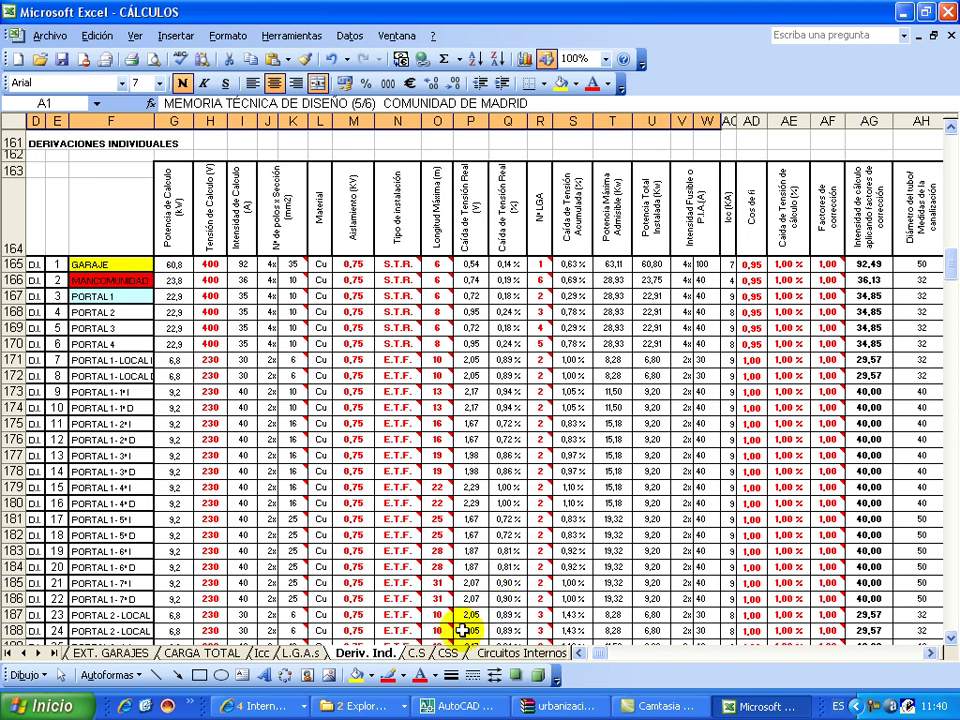
click(302, 654)
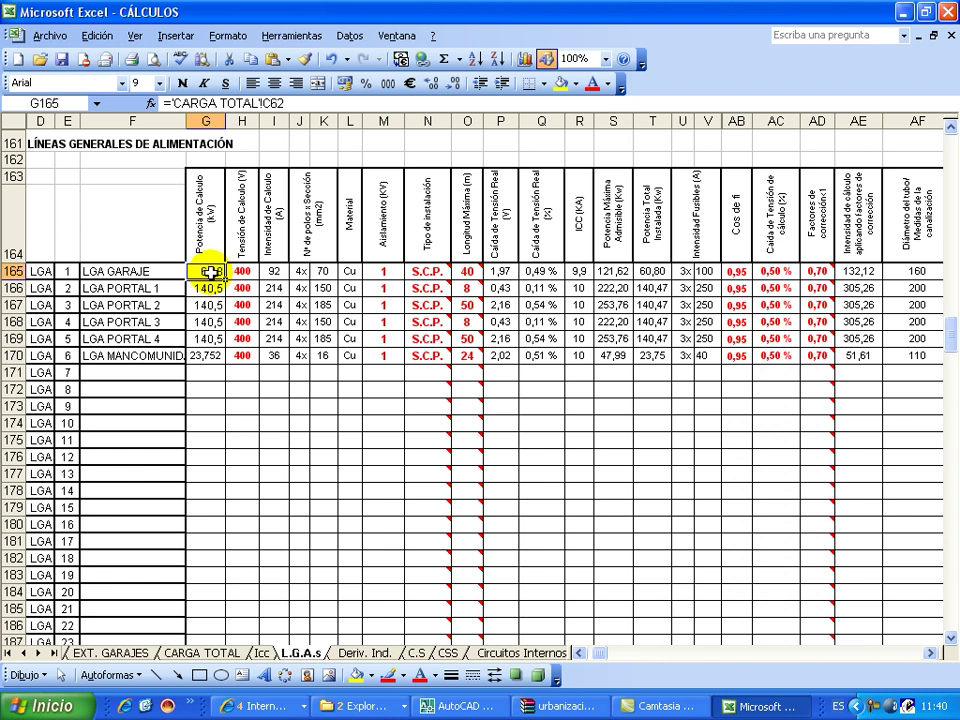
Inspect the calculation power formulas of LGA PORTAL 1 to 4 and the community line in G166 to G170
click(210, 288)
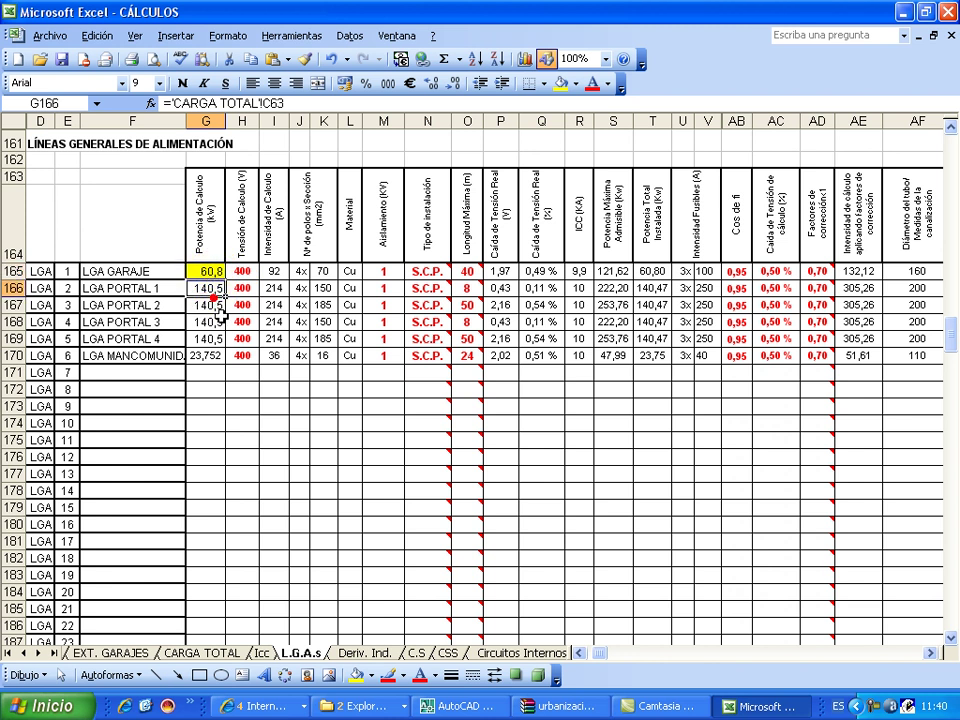
click(212, 310)
click(205, 322)
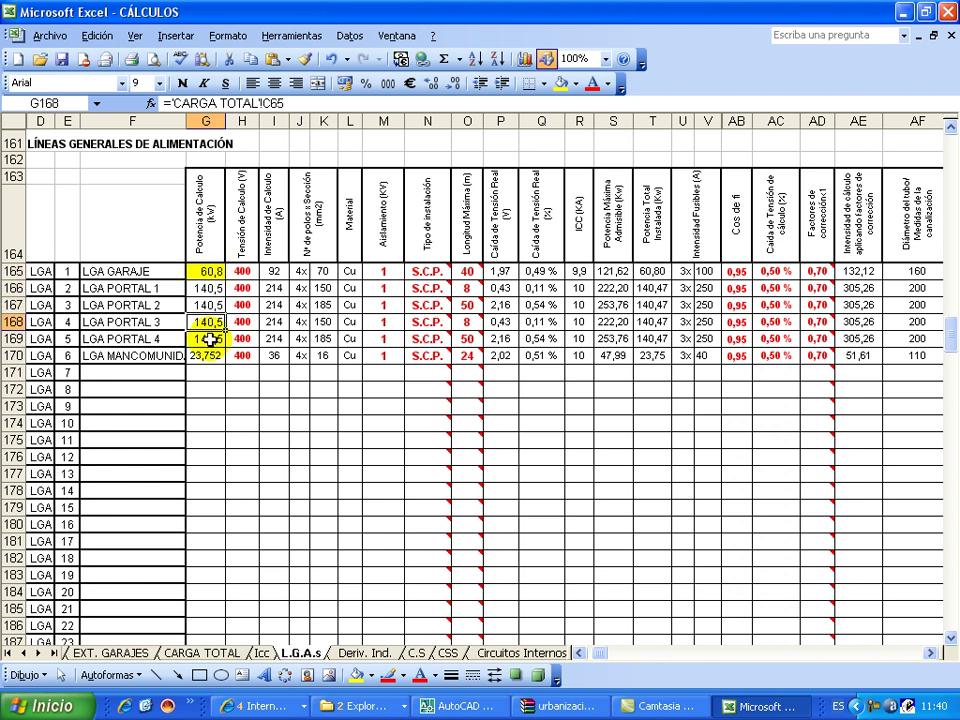
click(210, 339)
click(205, 356)
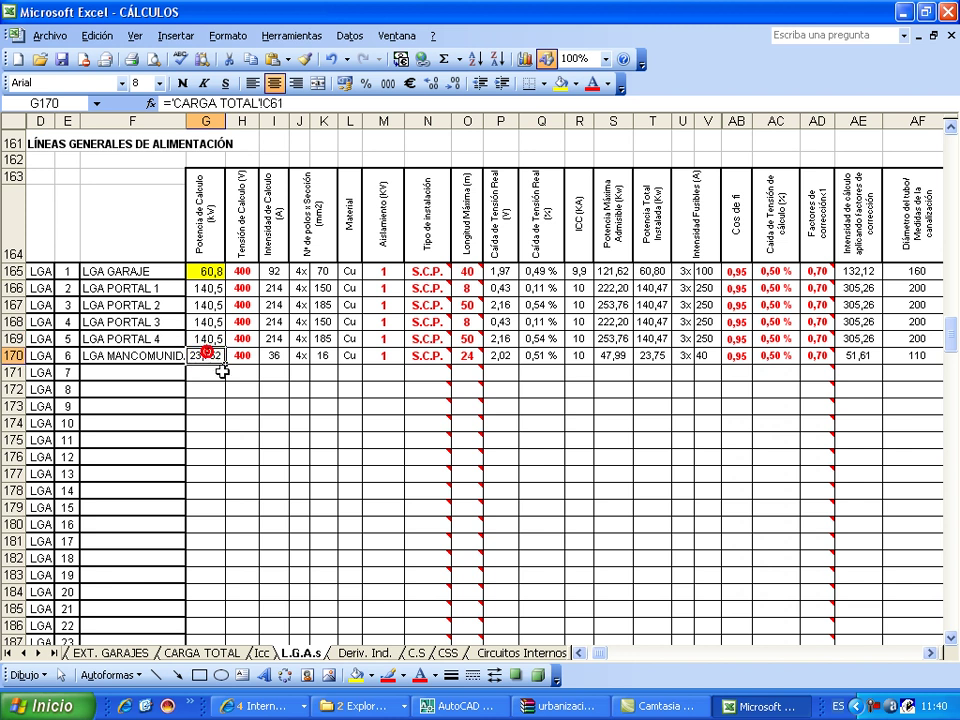
click(322, 402)
Rebuild the G165 formula for LGA GARAJE by referencing the merged garage cell C62:H62 on the CARGA TOTAL sheet
click(212, 271)
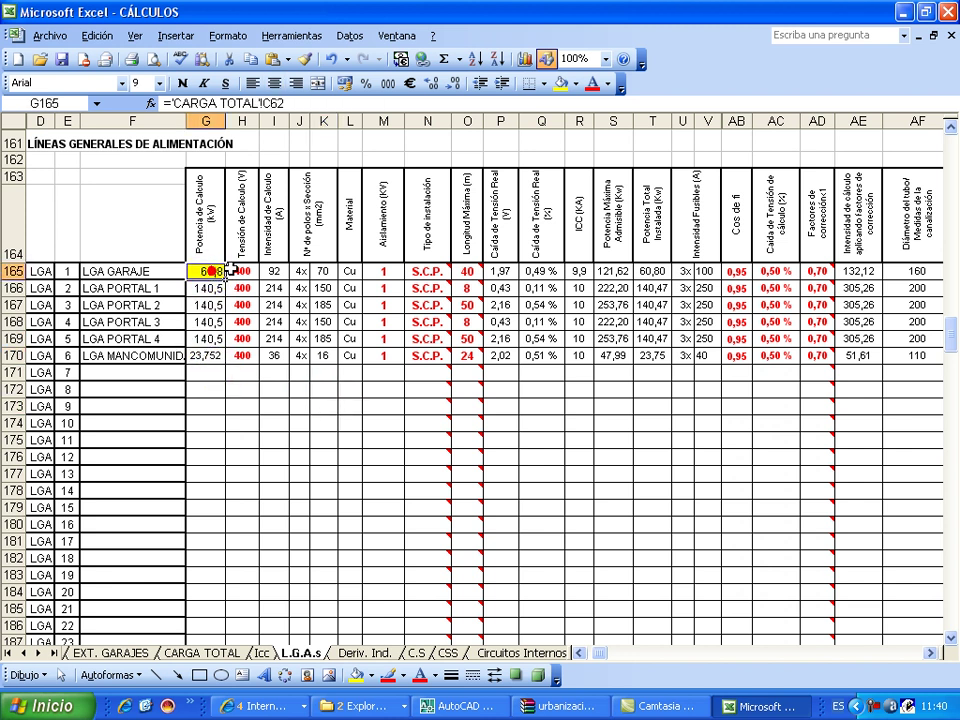
click(176, 103)
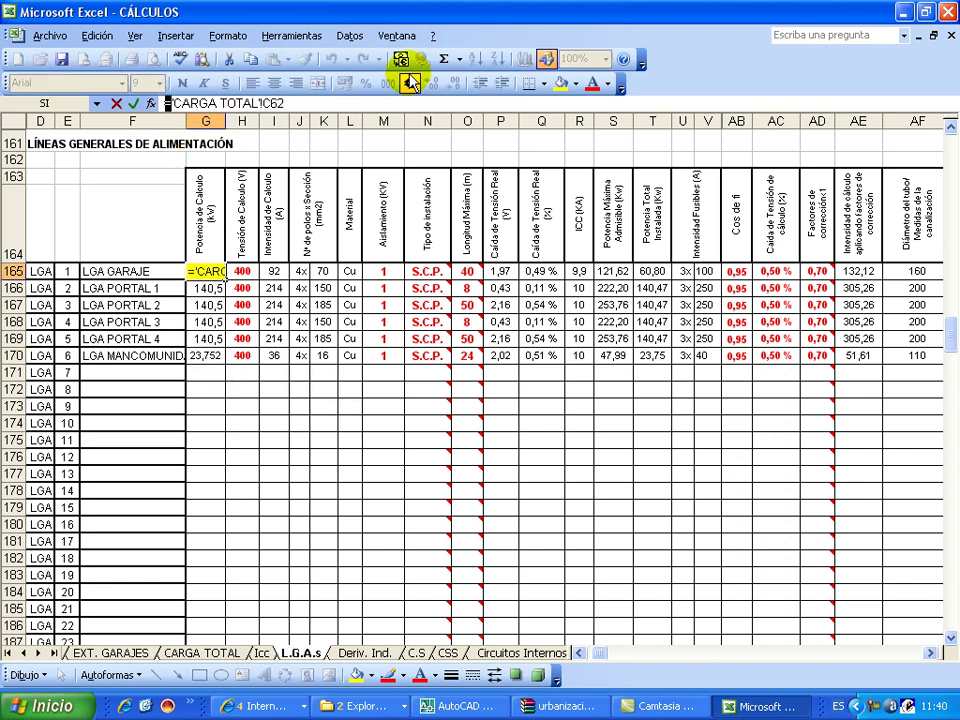
drag(154, 101, 441, 101)
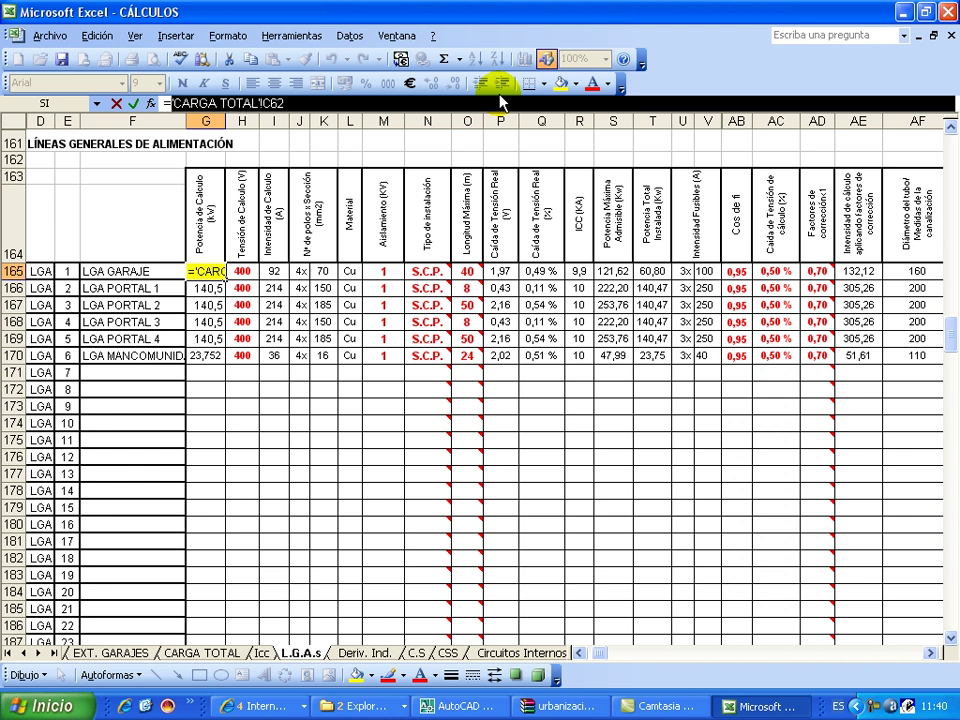
click(200, 653)
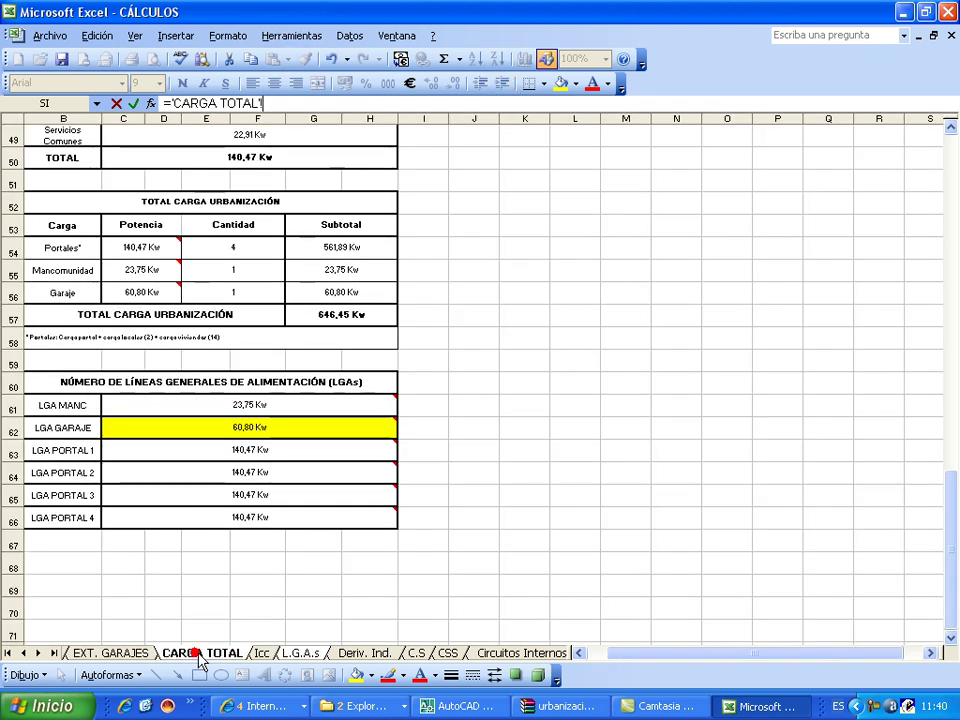
click(268, 430)
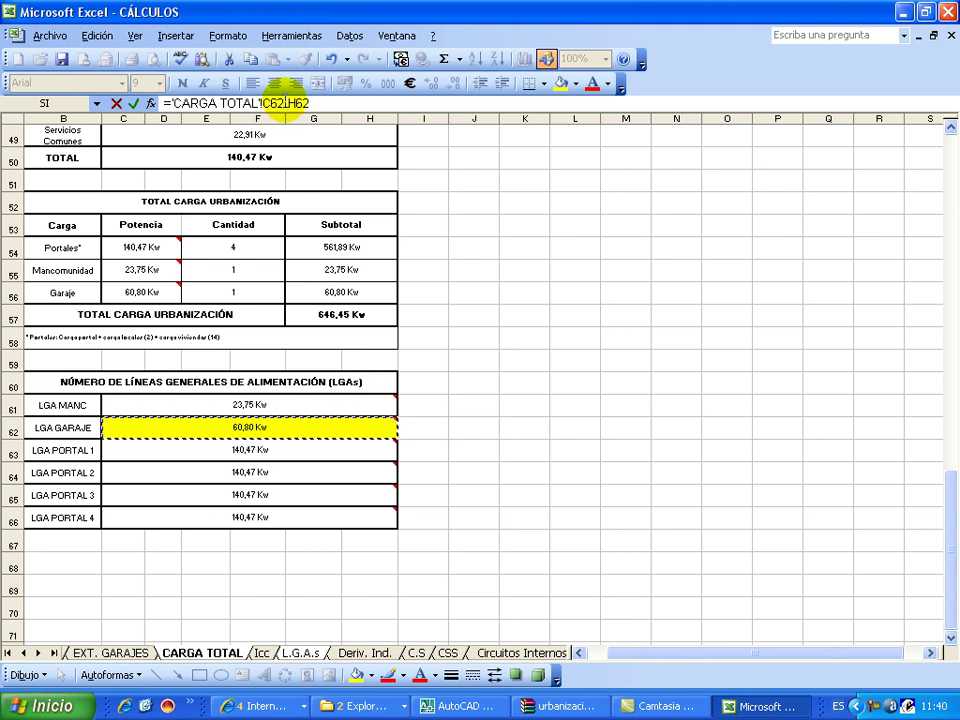
Remove :H62 from the reference and accept the G165 formula as ='CARGA TOTAL'!C62
drag(286, 103, 312, 103)
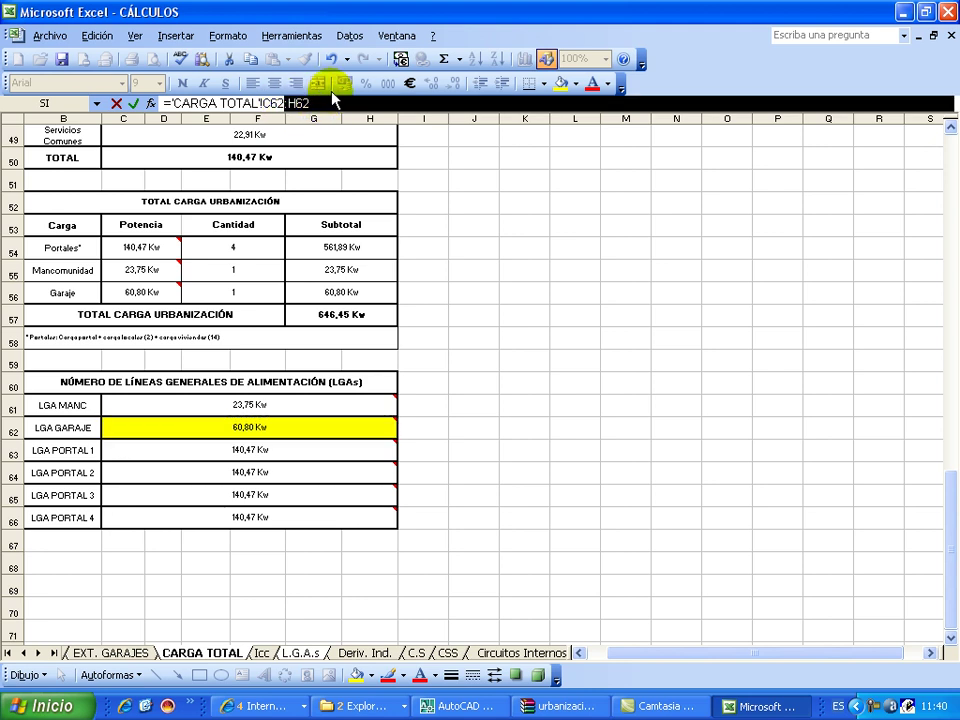
double_click(272, 104)
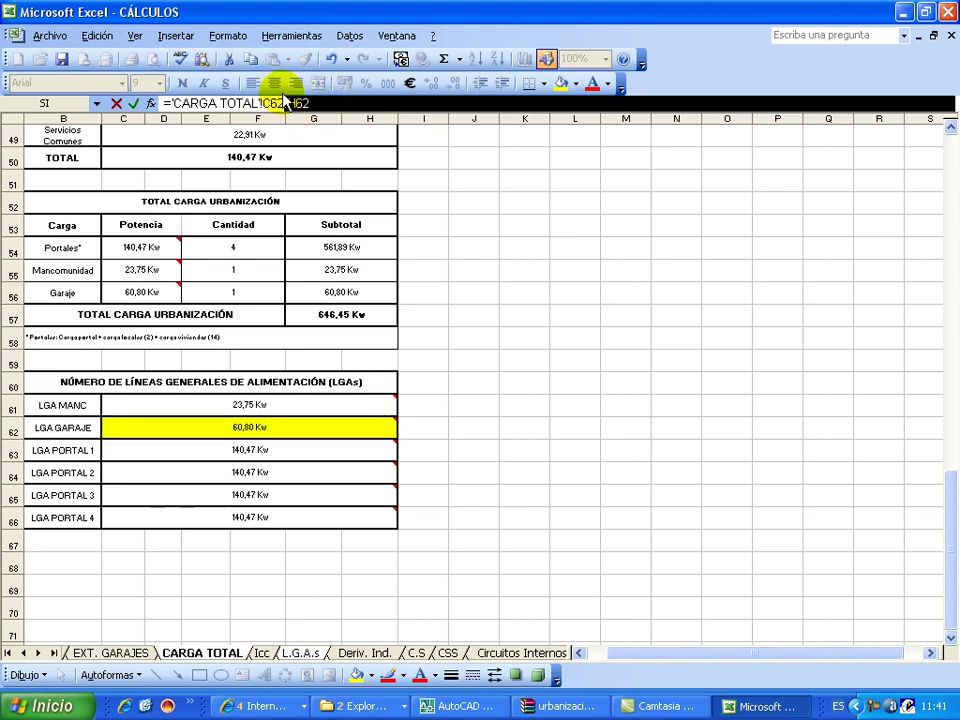
double_click(264, 104)
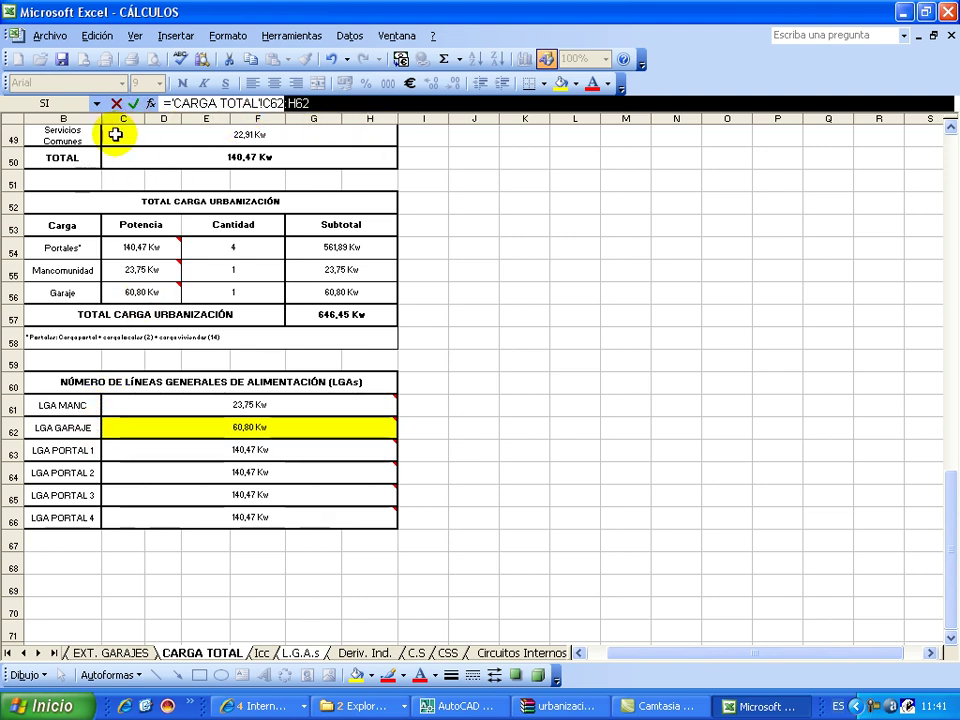
mouse_move(133, 428)
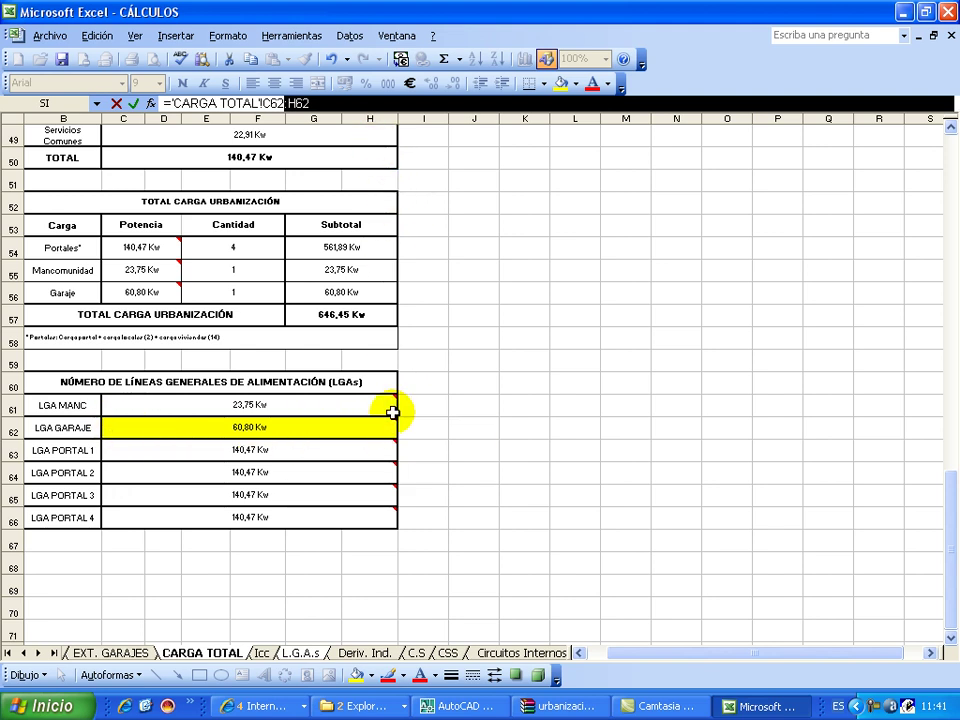
mouse_move(354, 431)
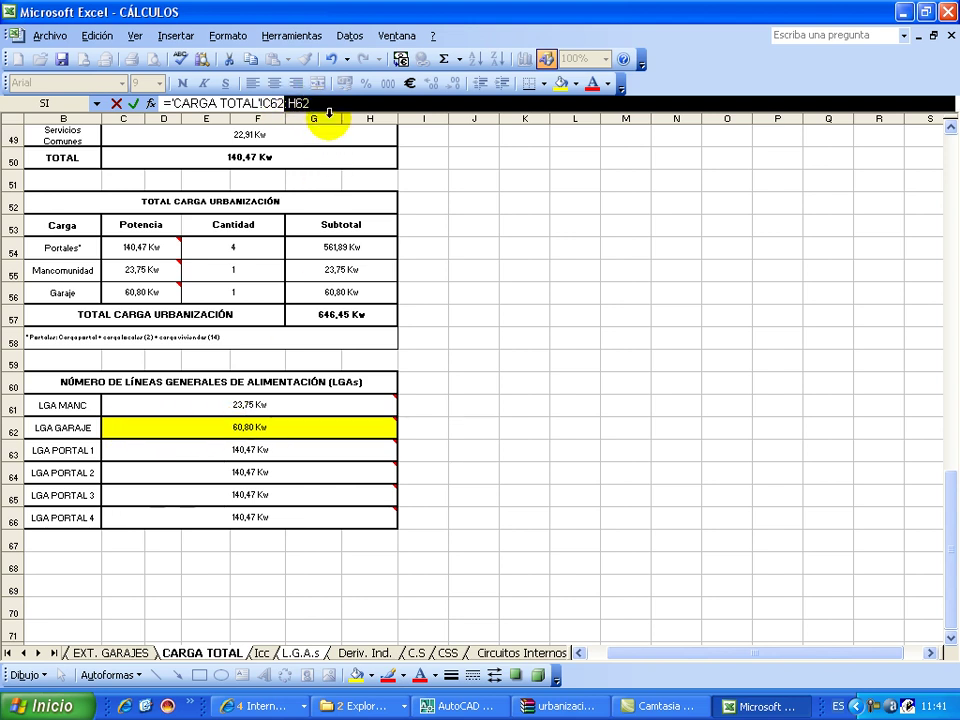
key(BackSpace)
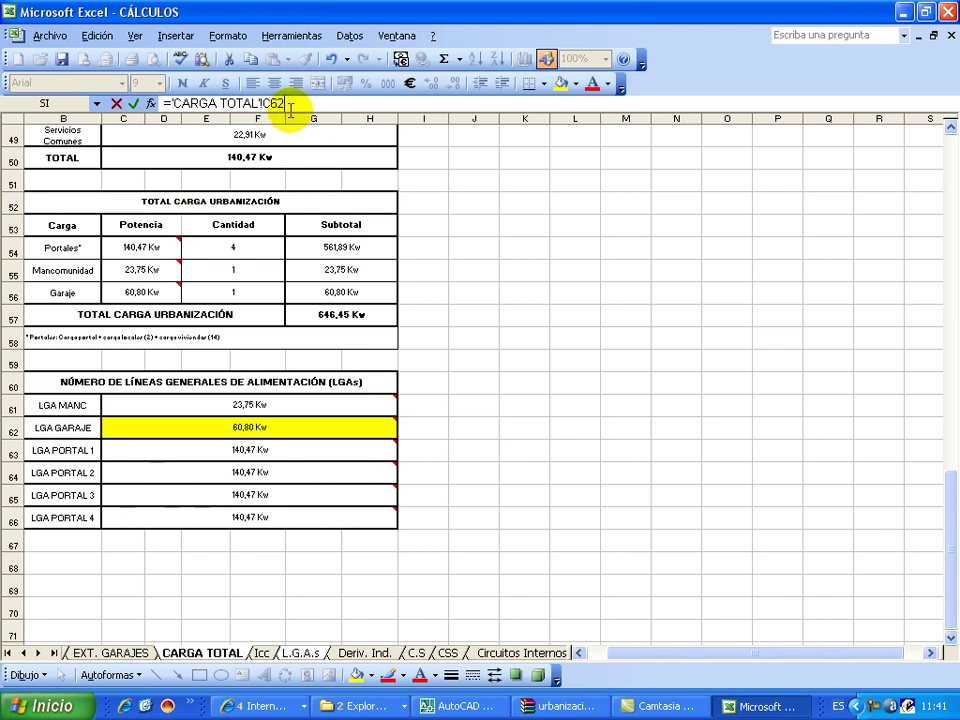
click(133, 105)
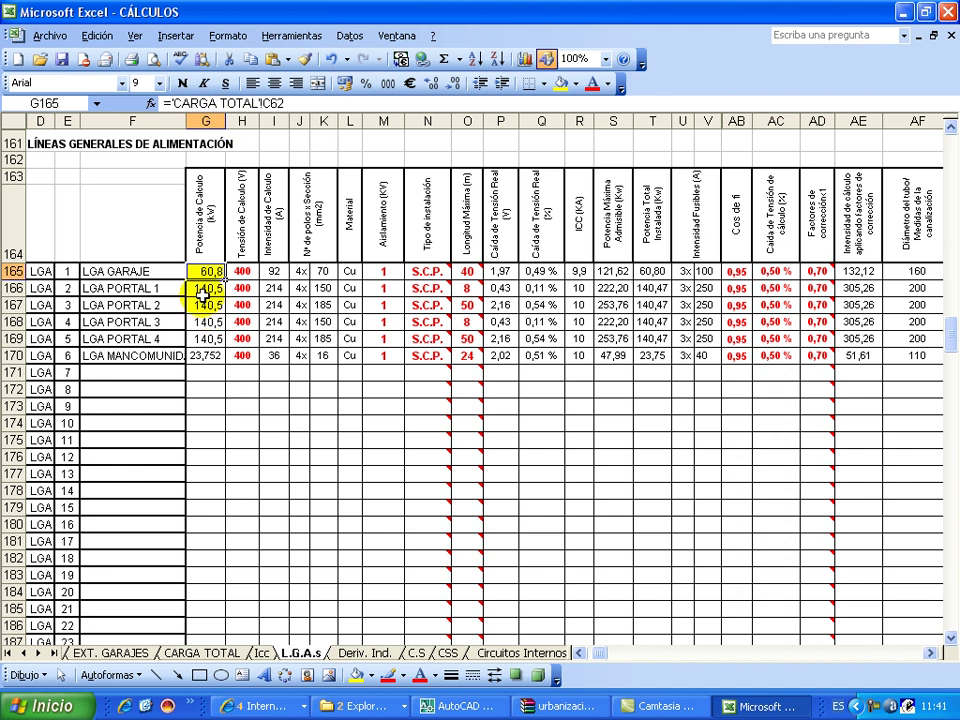
Review which CARGA TOTAL cells feed the power of LGA PORTAL 1 to 3 and the community line
click(204, 290)
click(204, 306)
click(200, 318)
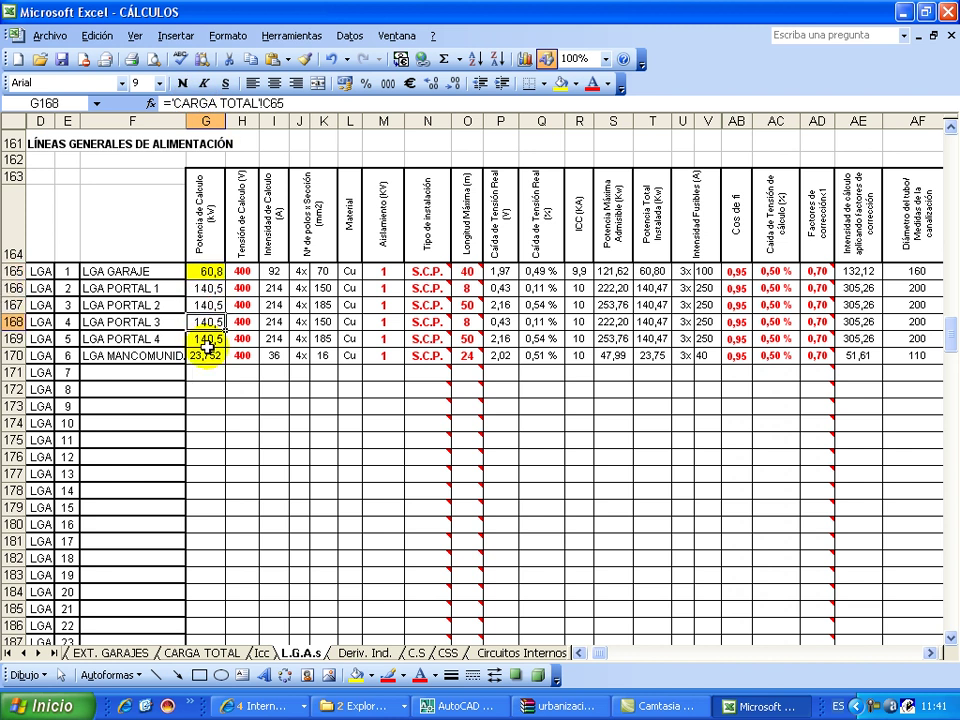
click(208, 355)
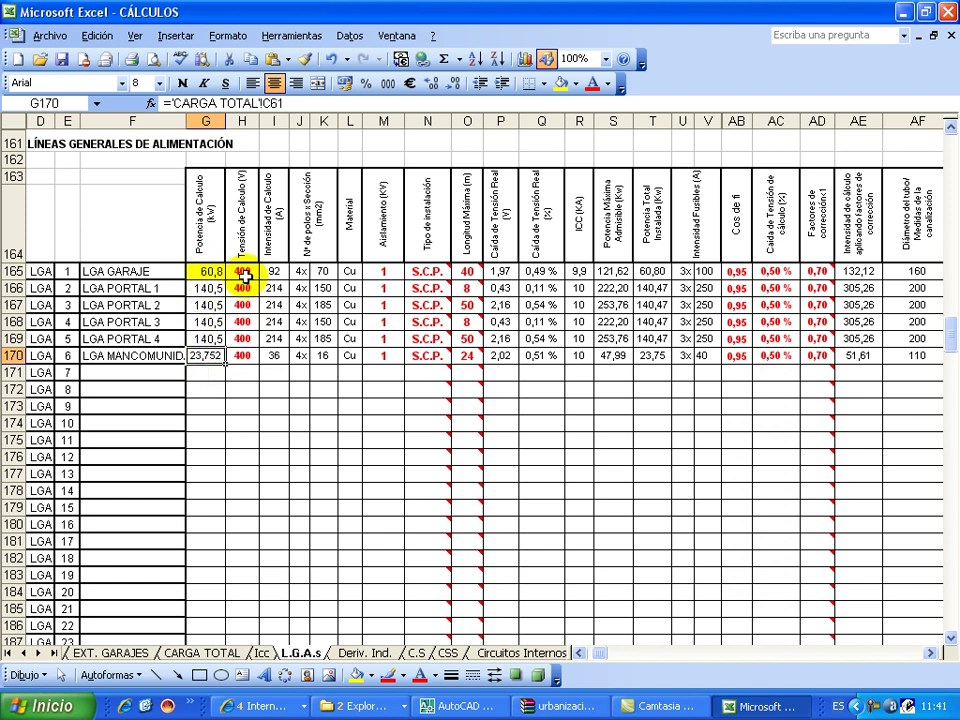
Inspect the section cells K165 and K166, the voltage formulas in H165 and H166, and the voltage options for LGA PORTAL 1
click(324, 271)
click(326, 288)
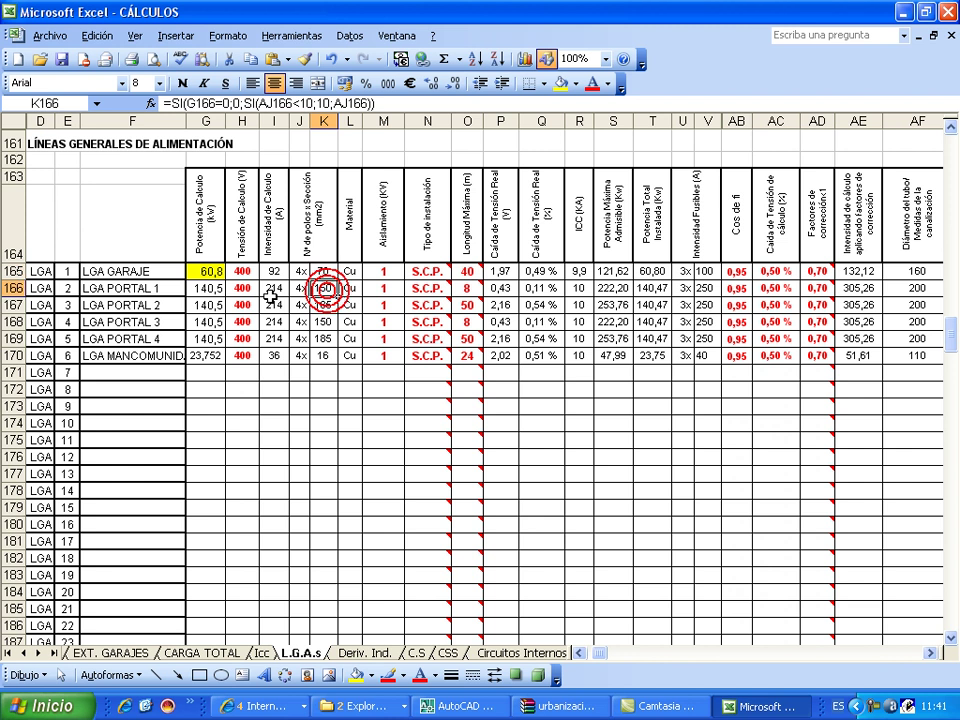
click(242, 271)
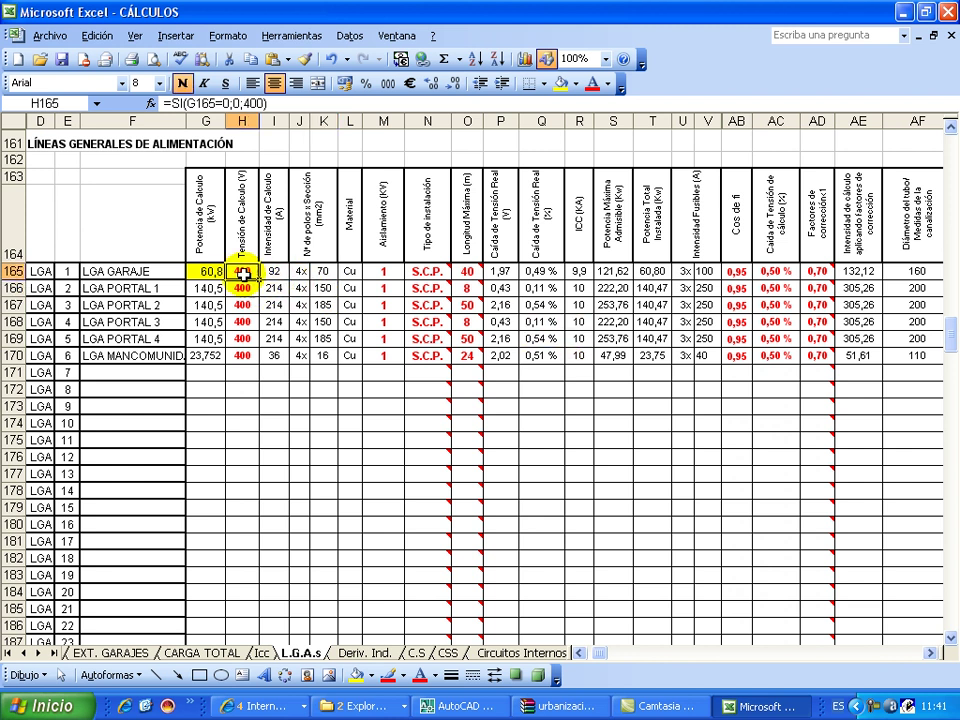
click(247, 288)
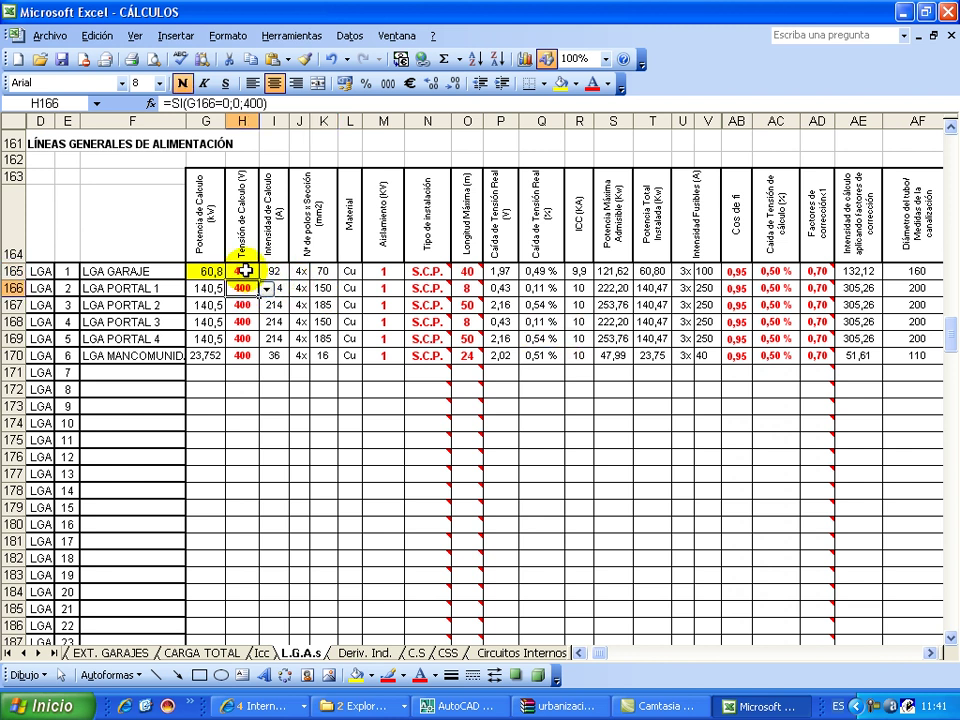
click(245, 271)
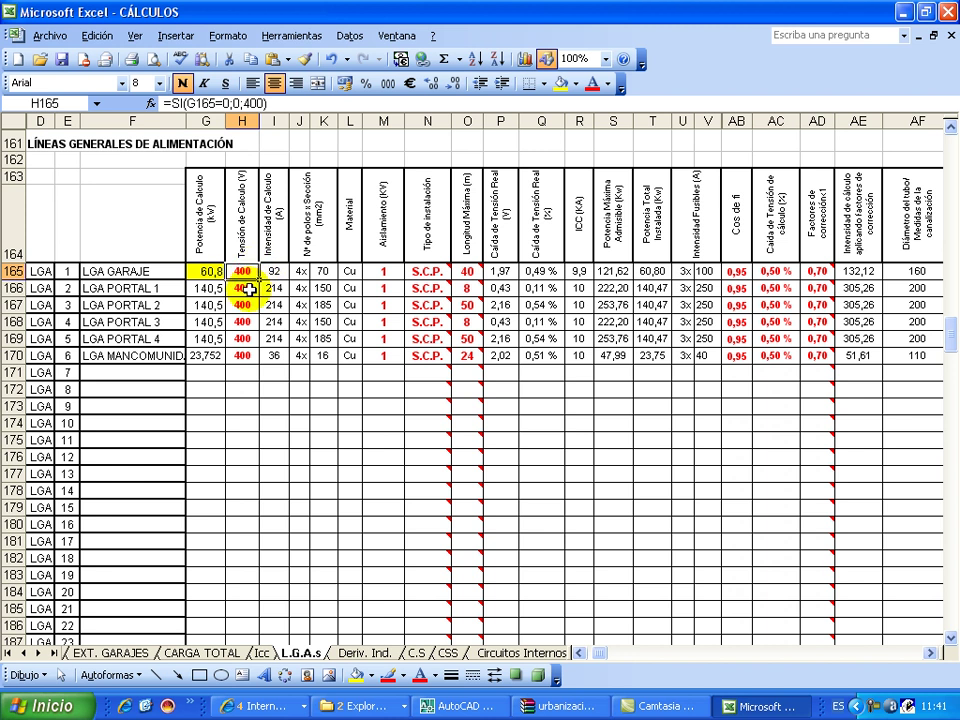
click(249, 289)
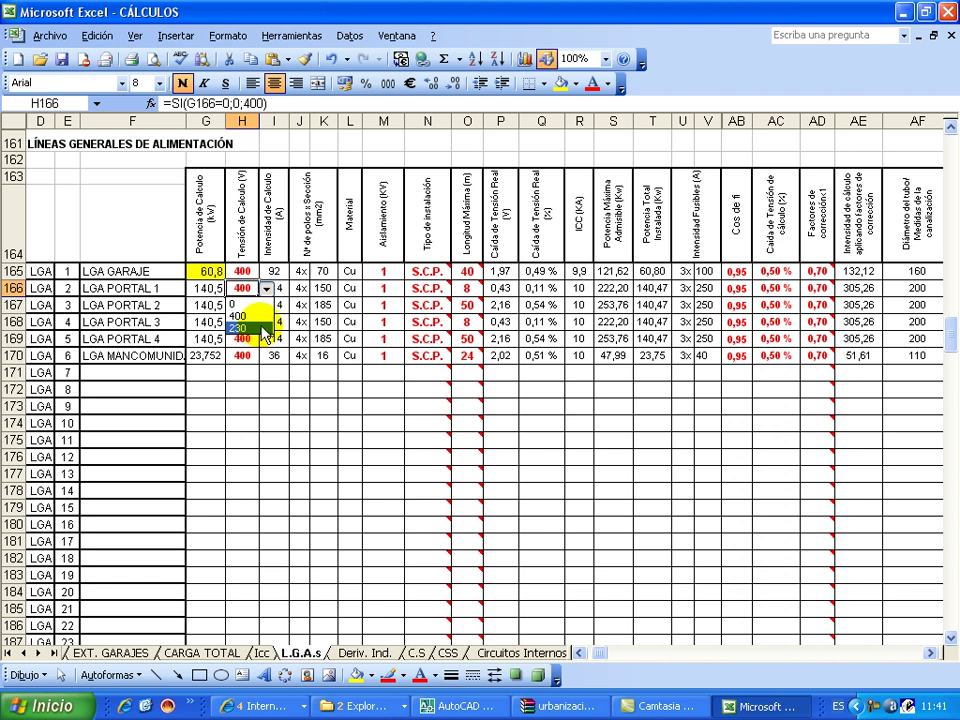
click(249, 289)
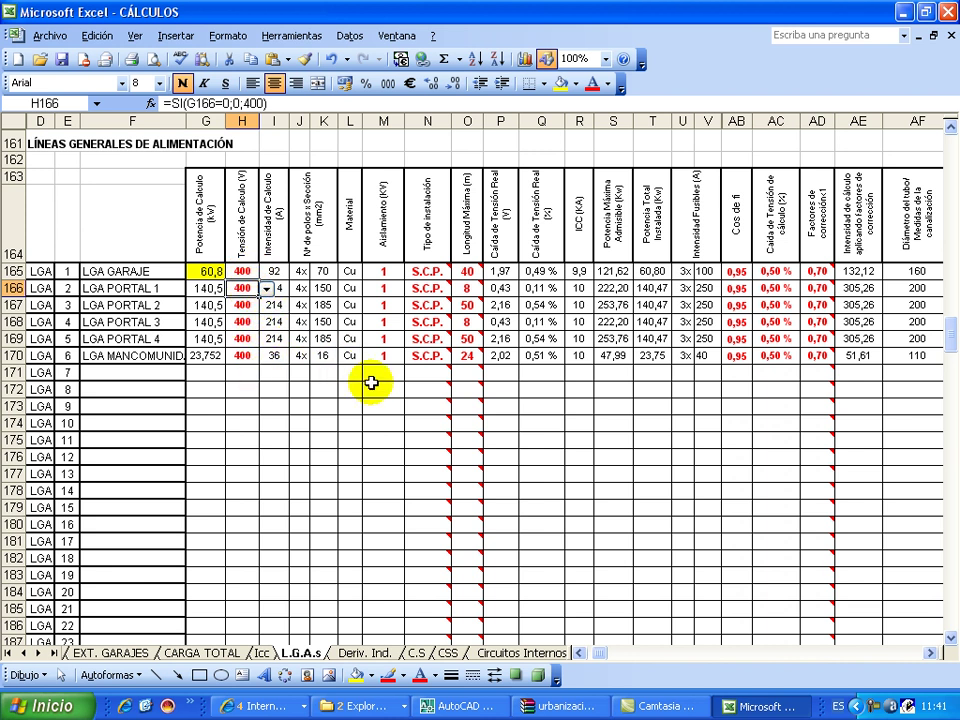
Examine the insulation values in column M for LGA GARAJE and the portal lines
click(383, 273)
mouse_move(429, 274)
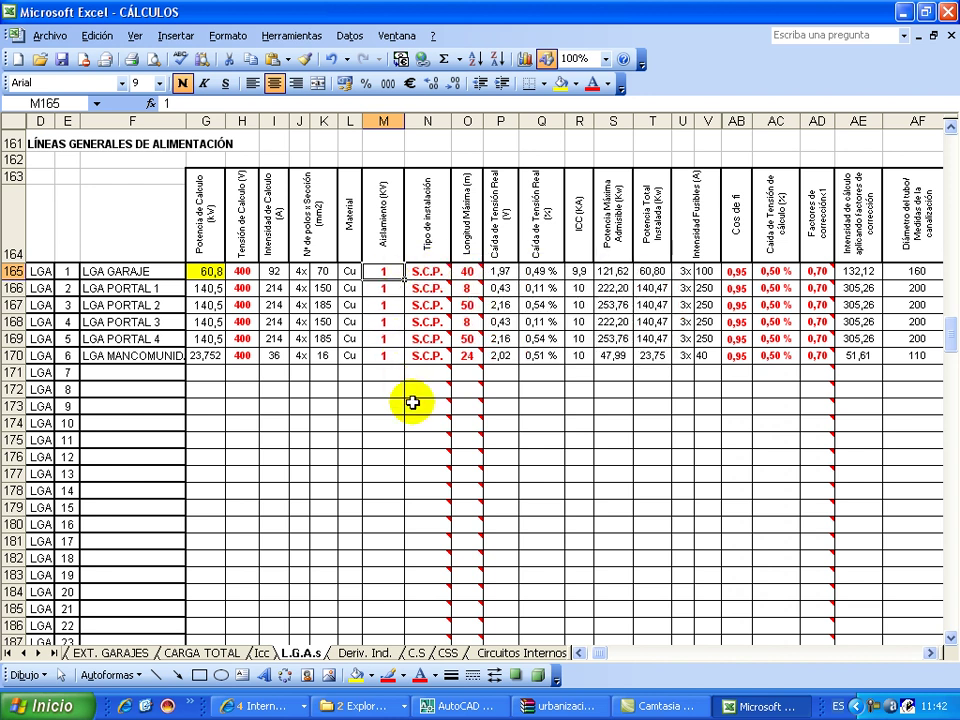
click(381, 272)
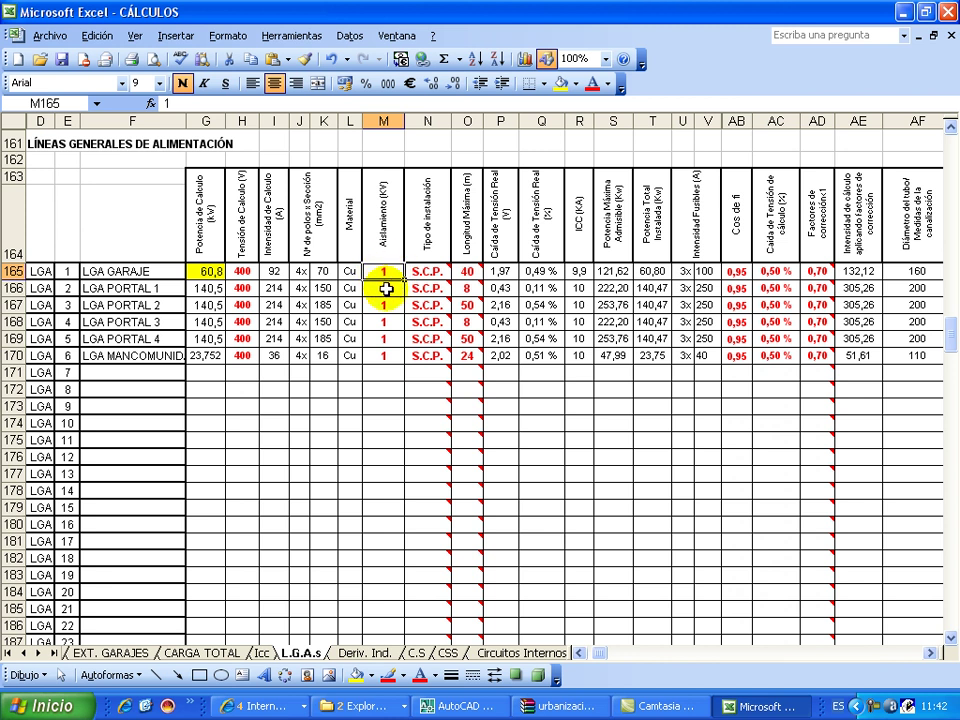
click(383, 307)
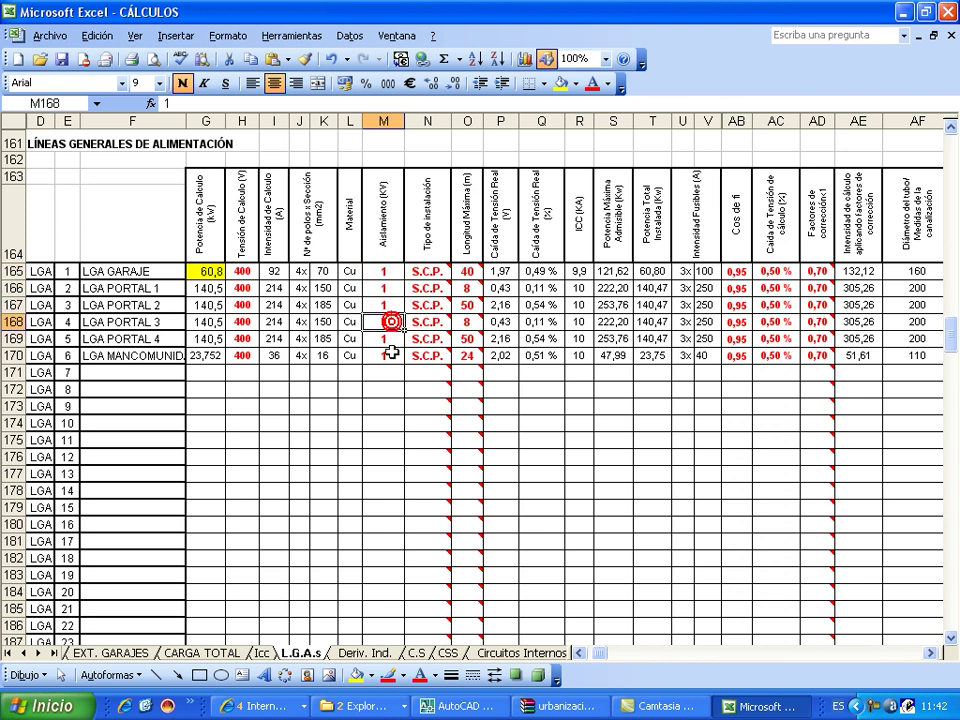
Check the column M insulation cells from LGA PORTAL 4 through row 173, recheck LGA GARAJE, and inspect its maximum length in O165
click(391, 339)
click(391, 356)
click(392, 372)
click(393, 389)
click(393, 408)
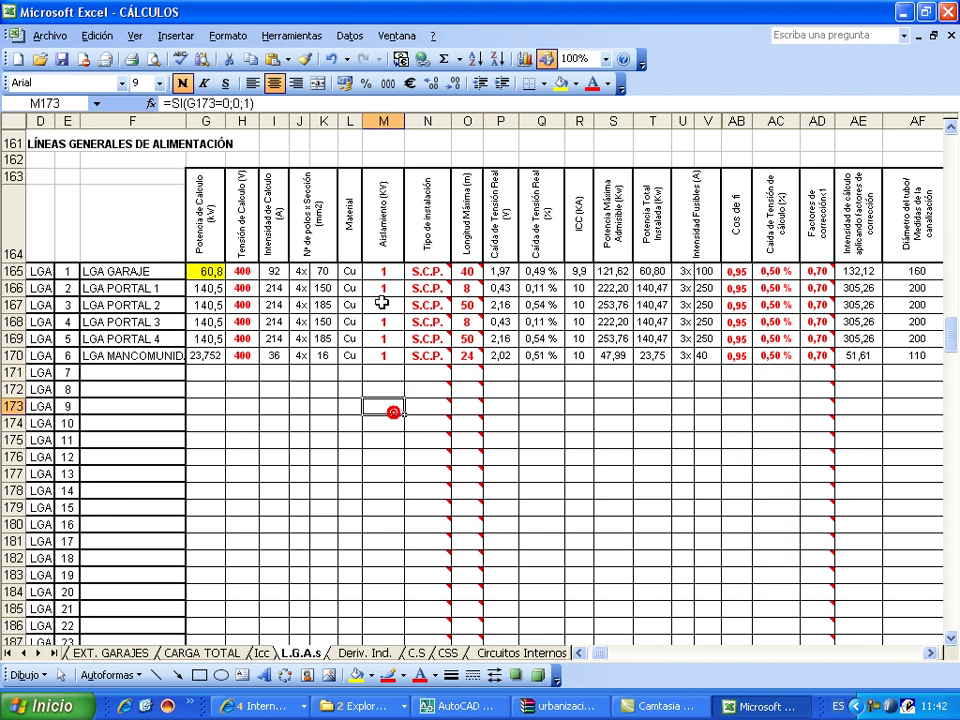
click(383, 275)
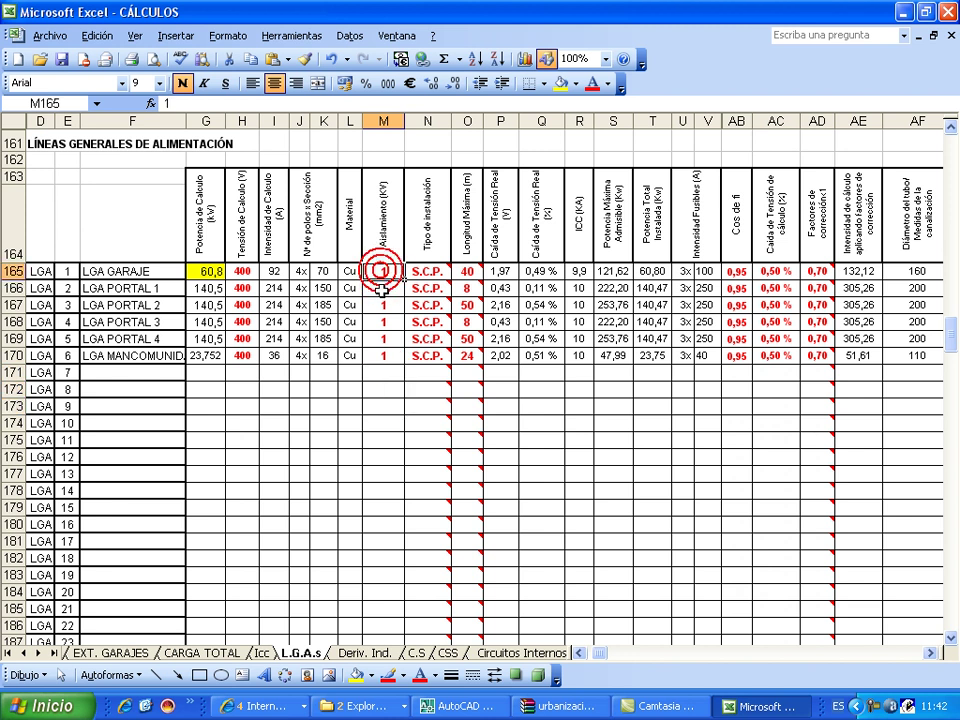
click(385, 322)
click(384, 339)
click(381, 356)
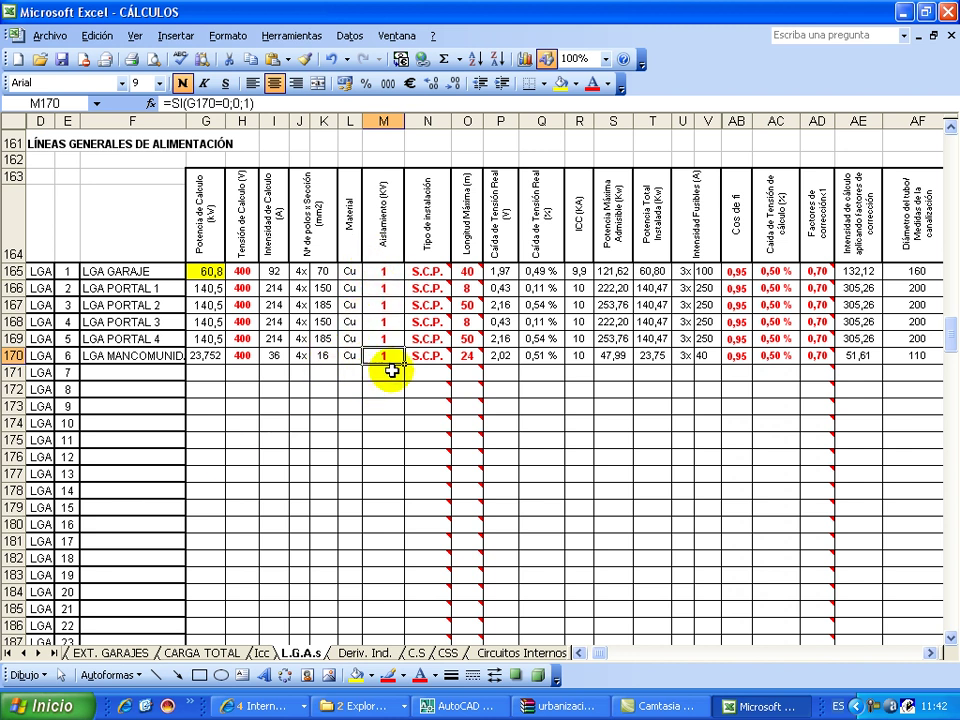
click(385, 272)
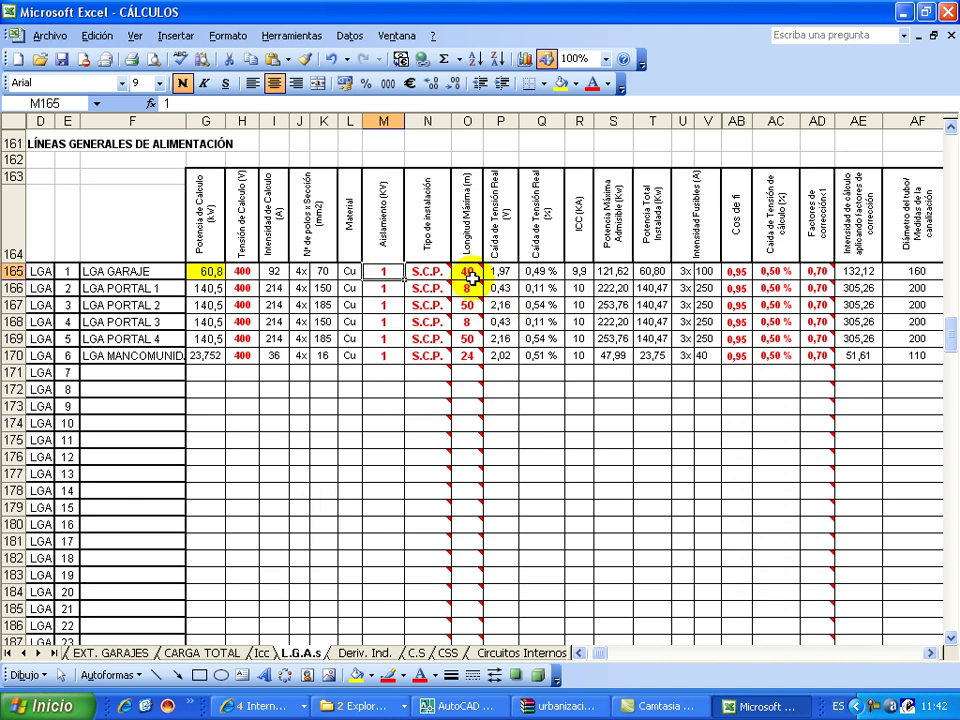
click(467, 272)
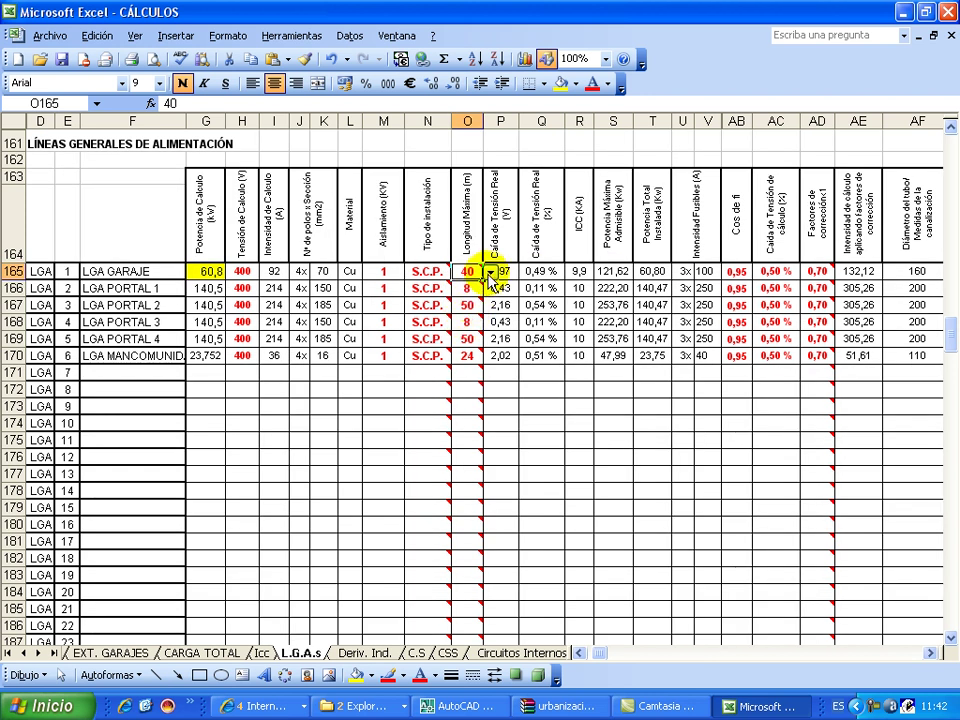
Switch to AutoCAD and try to open PLANO 13 - Garaje planta -1.dwg from the desktop
click(458, 706)
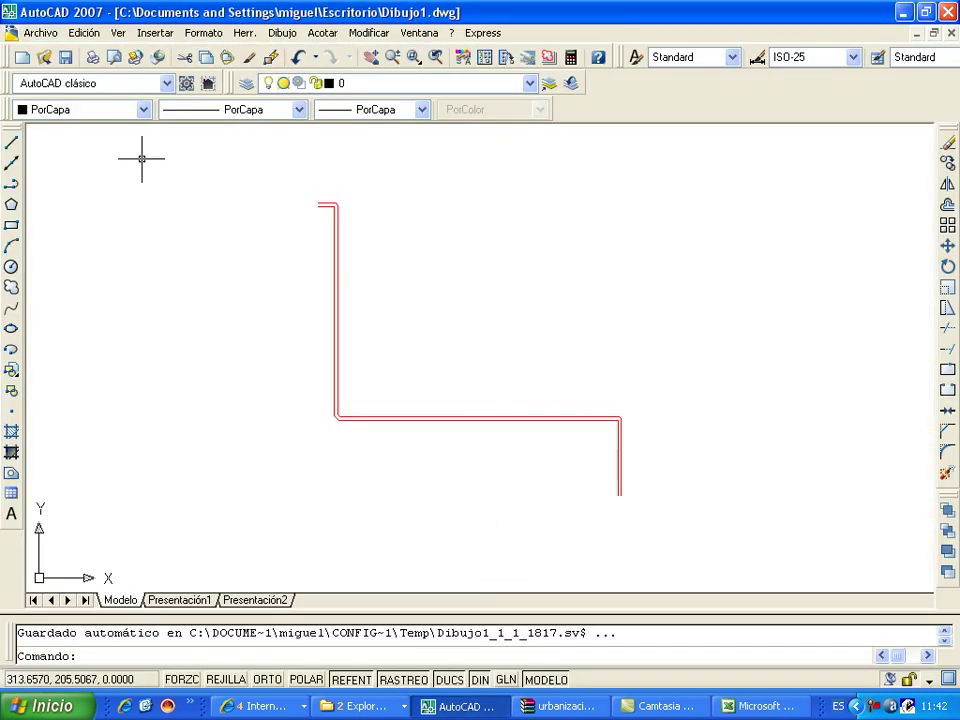
click(43, 58)
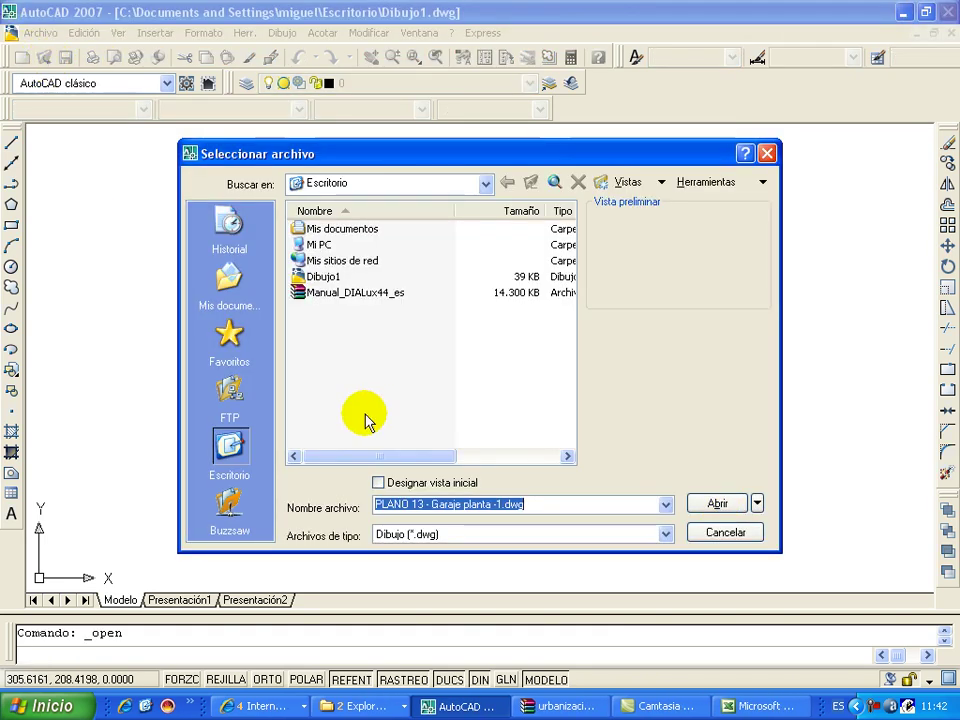
click(713, 505)
click(495, 377)
Switch to the EJEMPLO URBANIZACIÓN folder and open PLANO 03 - Trazado de canal protectora LGA from Planos de Autocad
key(alt+Tab)
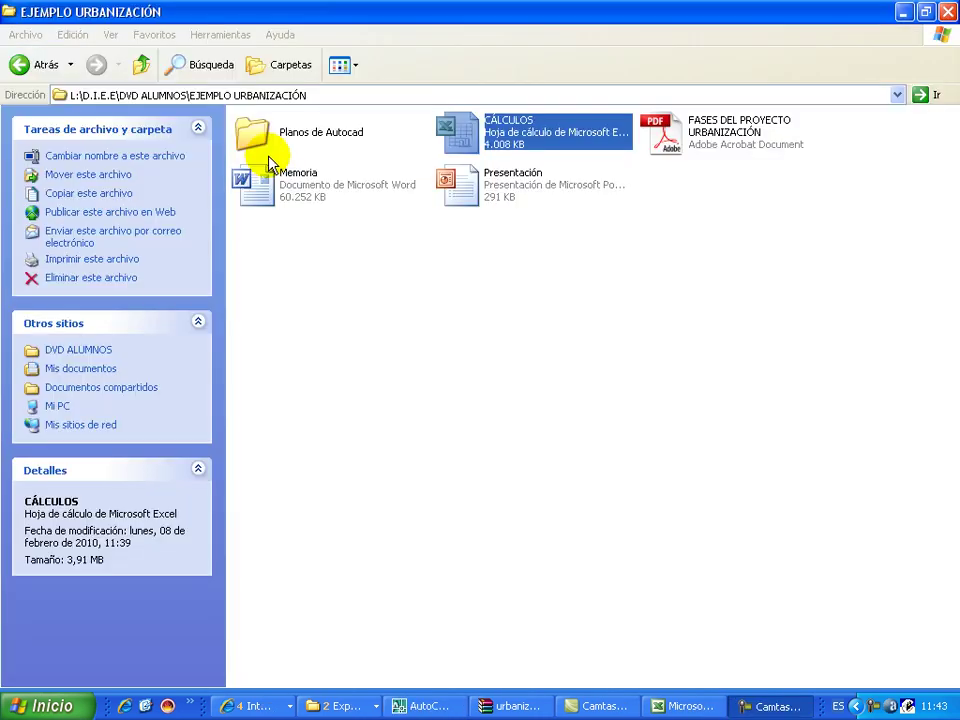
click(245, 138)
double_click(245, 138)
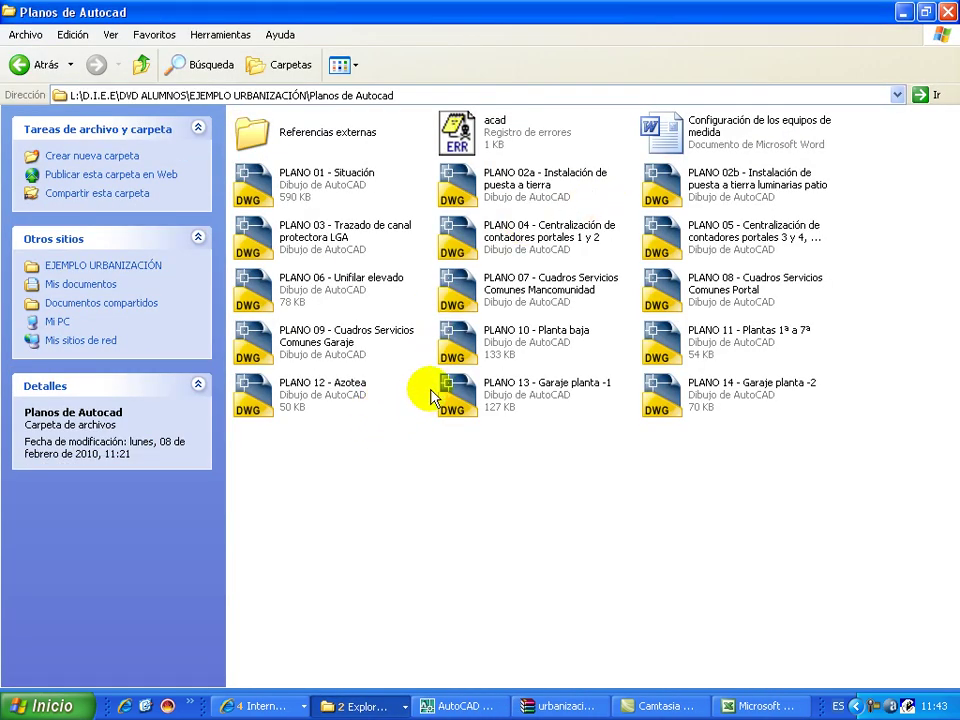
click(301, 240)
double_click(301, 240)
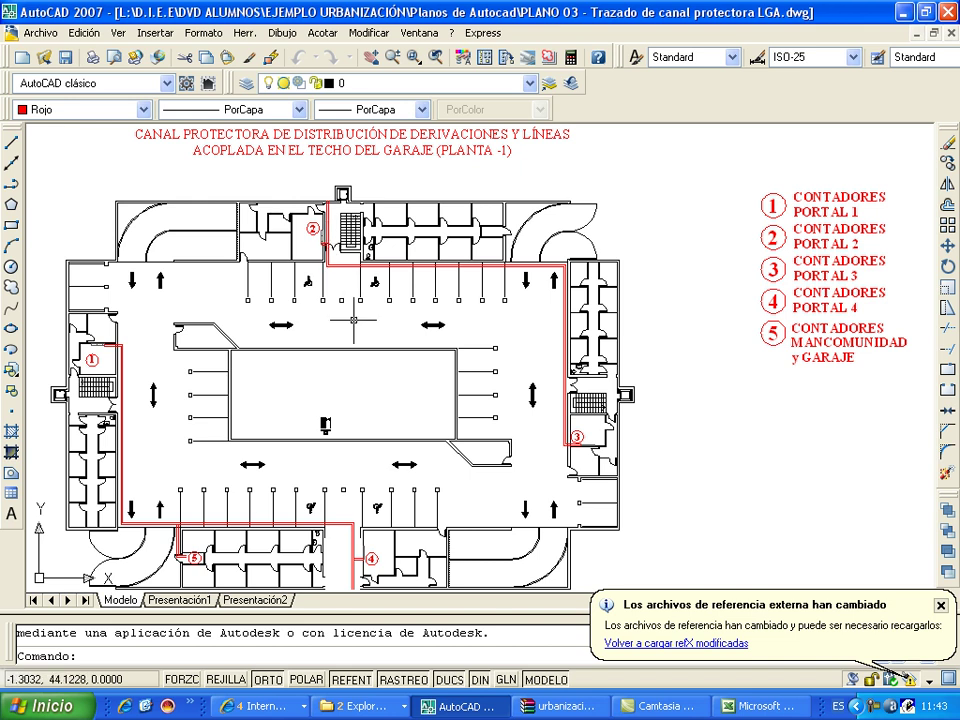
Examine the protective channel route around the Portal 2 meter room in the garage plan
scroll(343, 307, up, 3)
drag(325, 284, 300, 450)
scroll(290, 402, up, 3)
scroll(246, 170, down, 2)
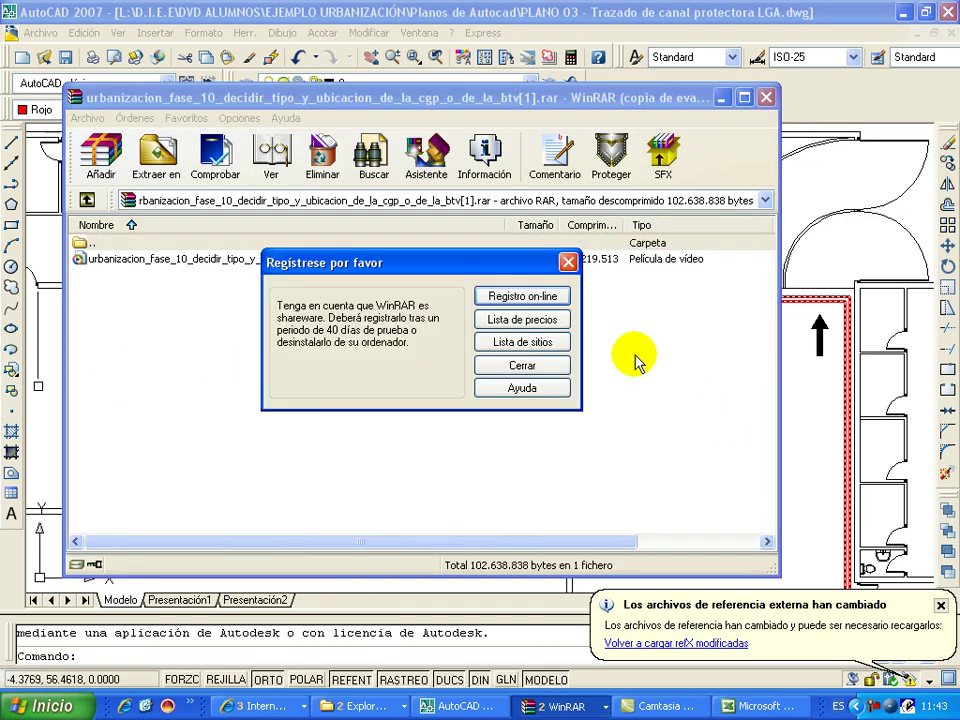
Dismiss the WinRAR registration notice, minimize its window, and reload the modified external references of the drawing
click(522, 365)
click(721, 98)
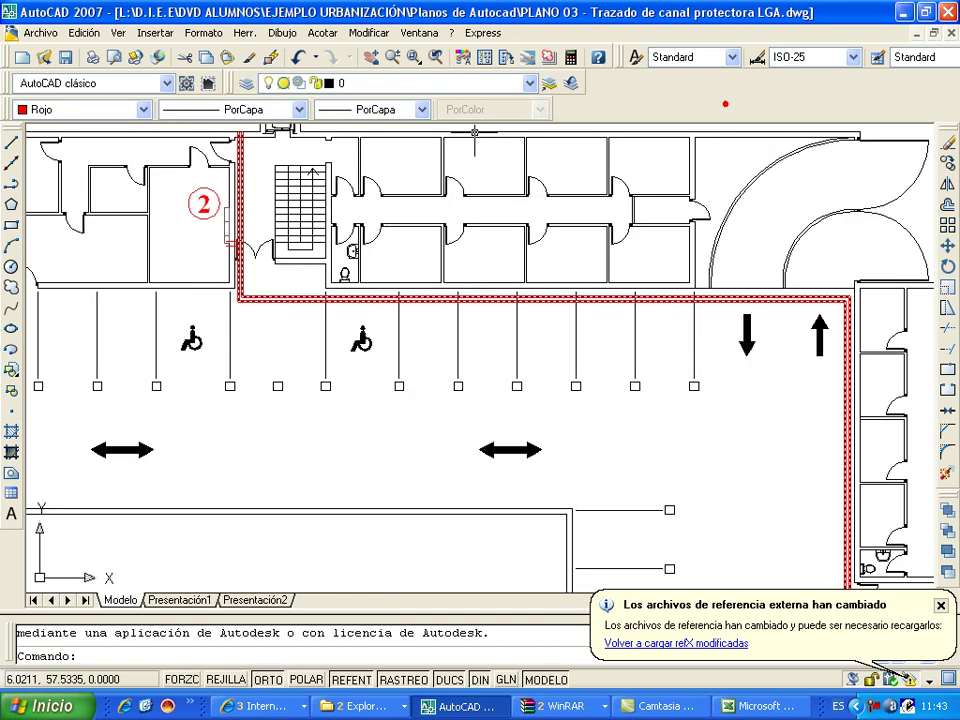
click(728, 643)
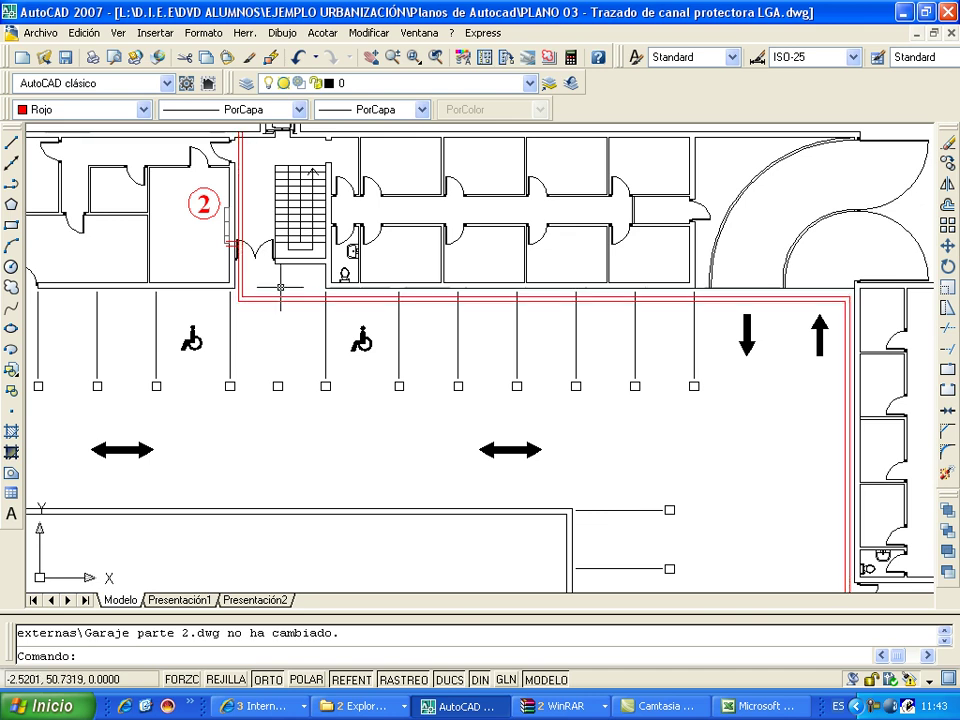
Look closely at the channel by the Portal 2 meters, and in Excel review the maximum length cells O165 and O166 with their note
scroll(311, 343, up, 3)
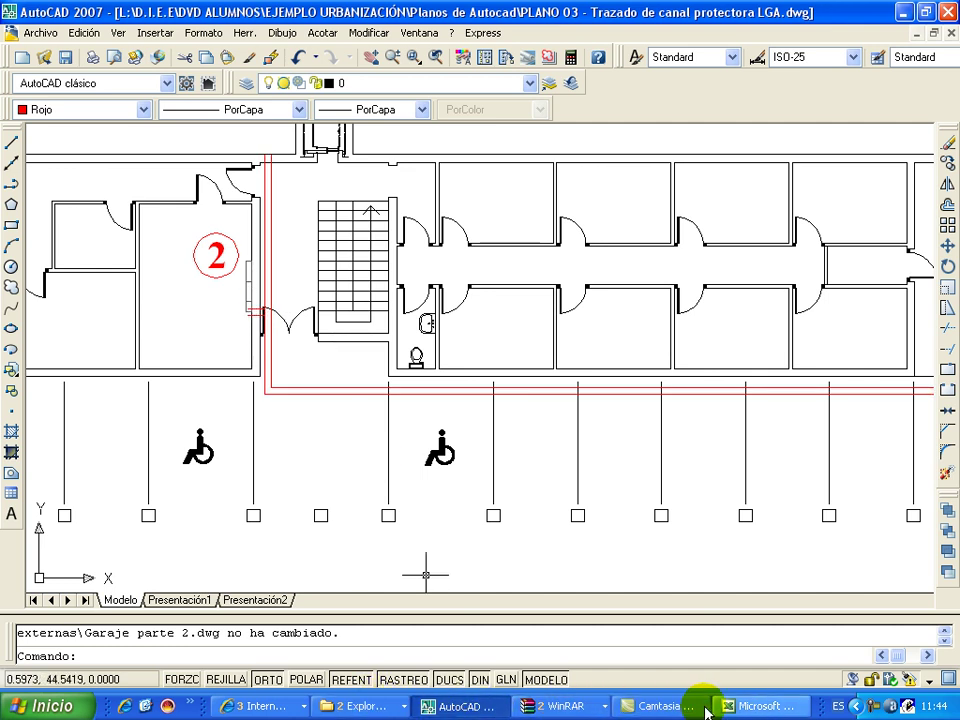
click(760, 706)
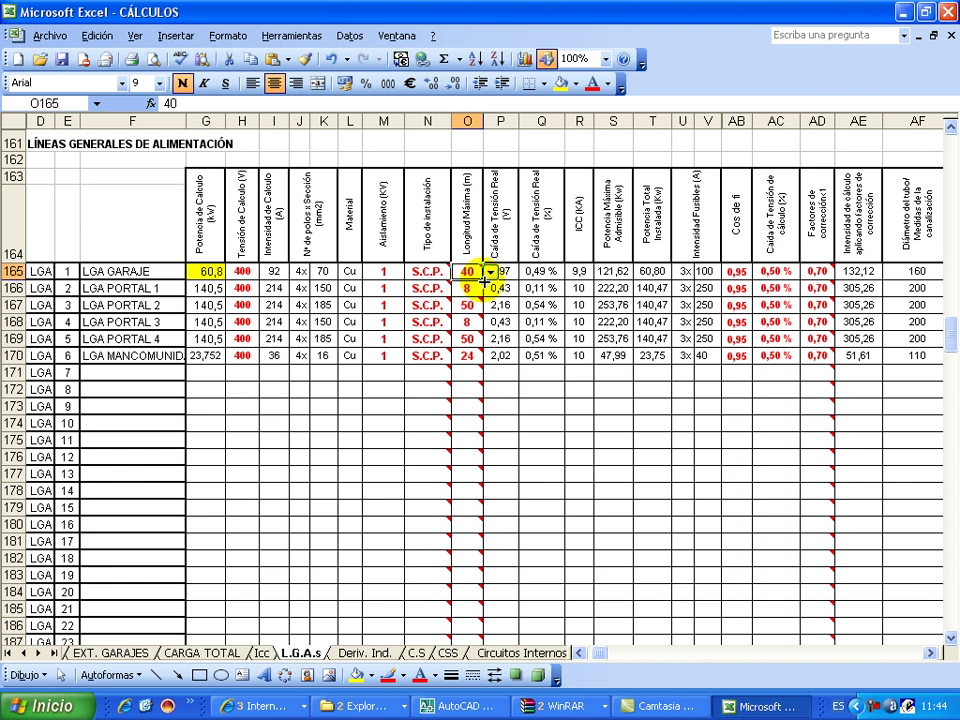
click(468, 287)
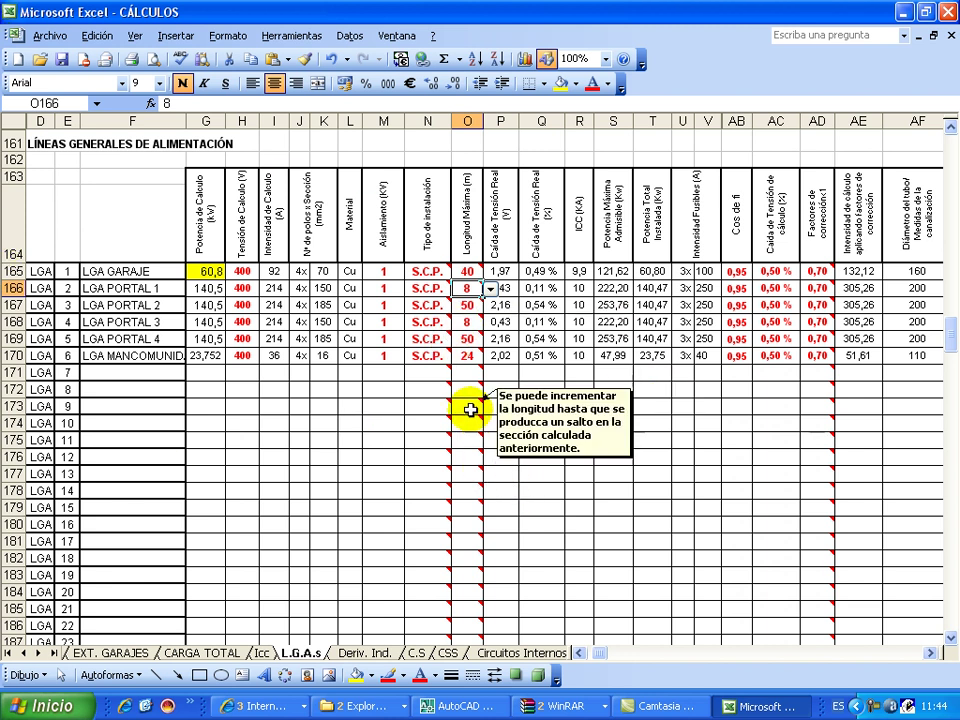
mouse_move(470, 288)
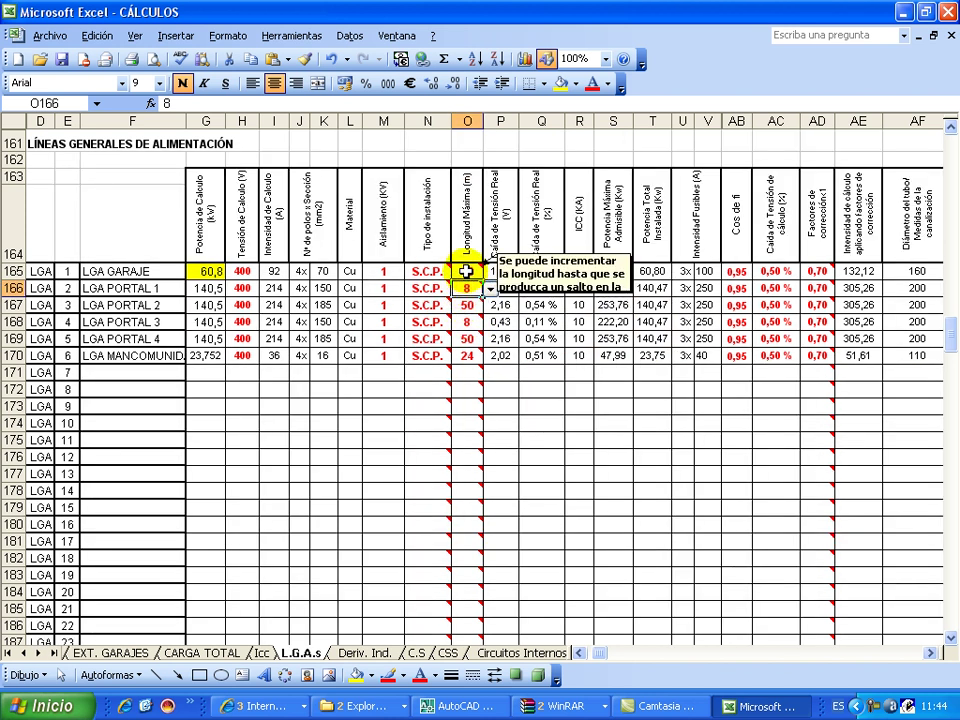
click(466, 271)
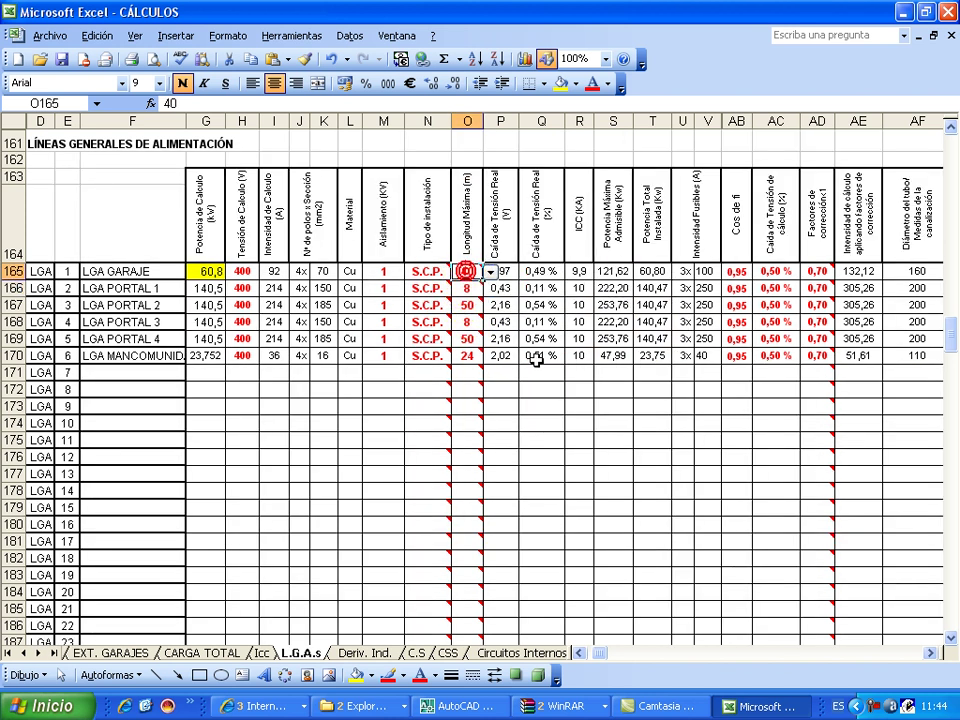
Return to the AutoCAD plan and trace the channel route between the Portal 2 and Portal 3 meters
click(500, 710)
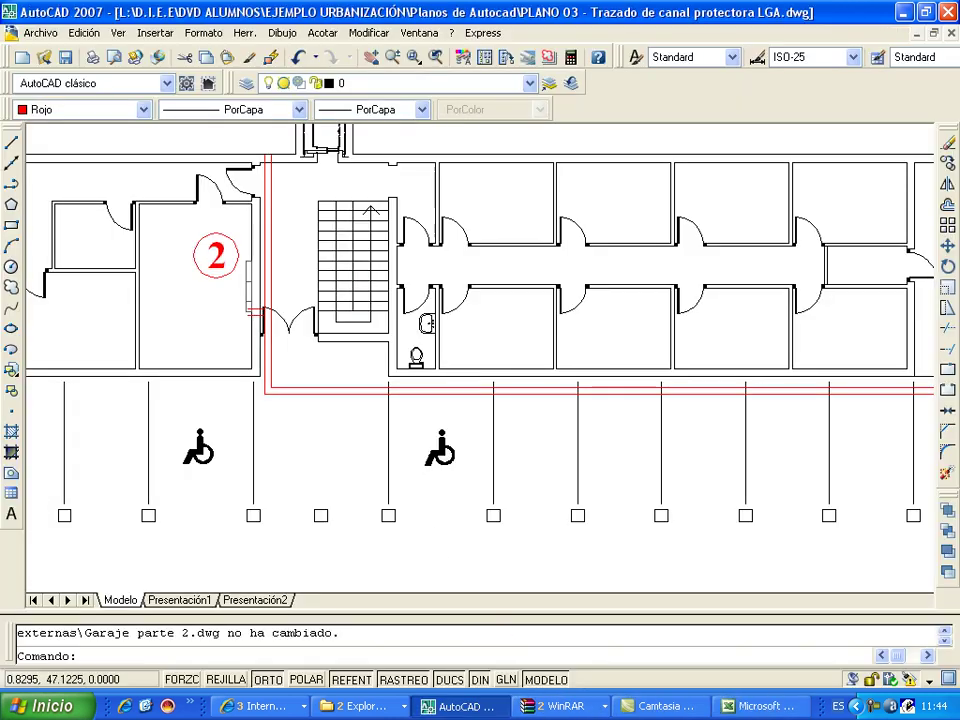
scroll(428, 482, down, 3)
mouse_move(431, 473)
mouse_down()
mouse_move(390, 288)
mouse_move(400, 326)
mouse_up()
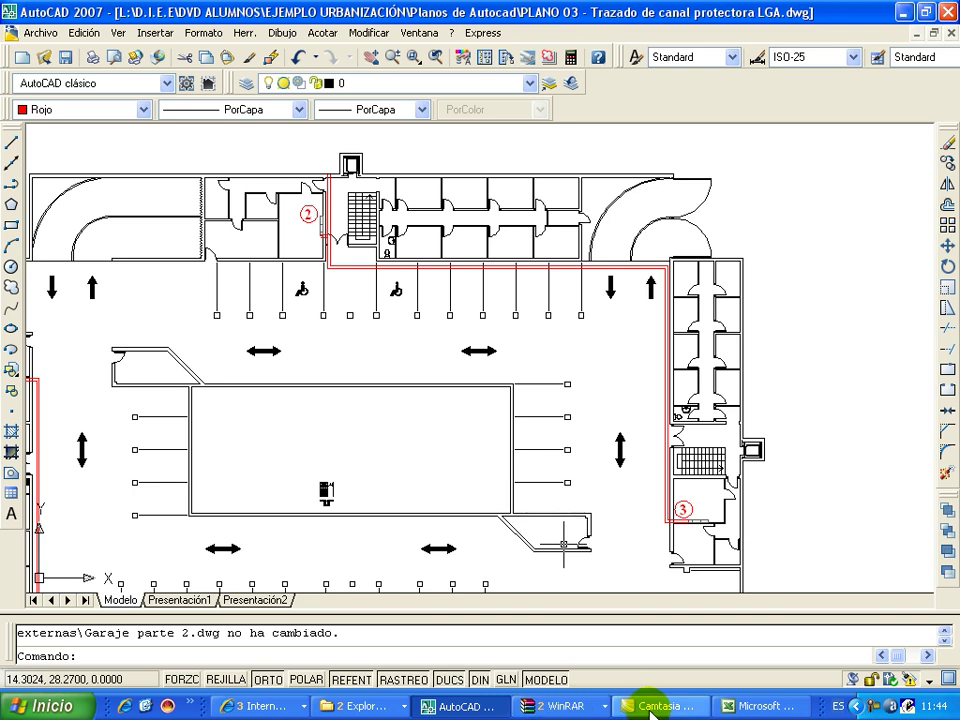
Switch back to Excel and inspect the cos fi cells for LGA PORTAL 1 and LGA GARAJE
click(760, 706)
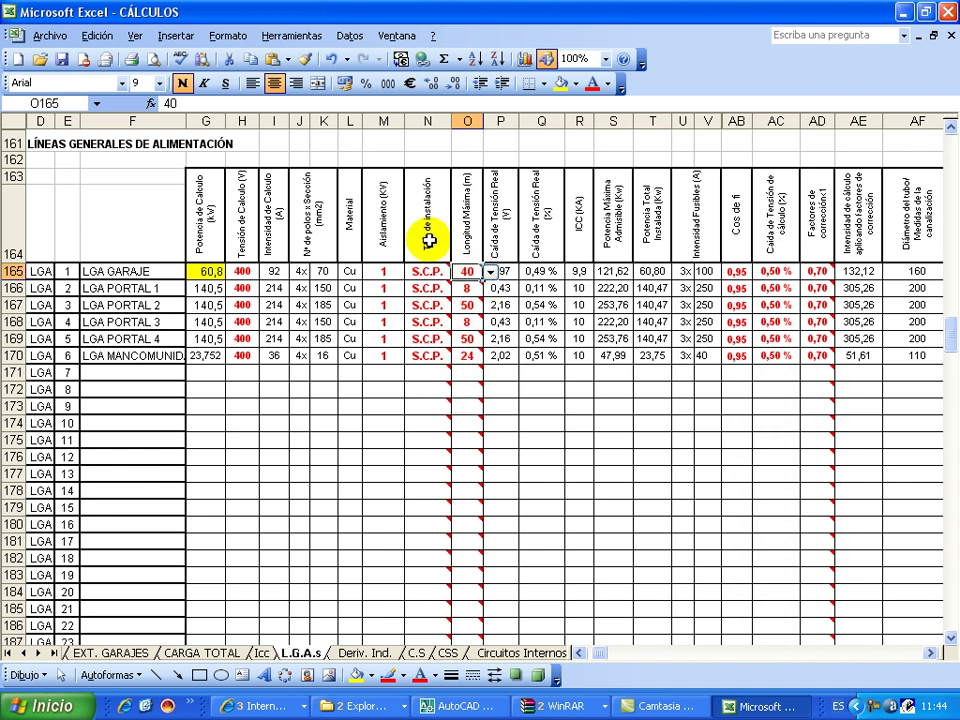
click(735, 288)
click(737, 272)
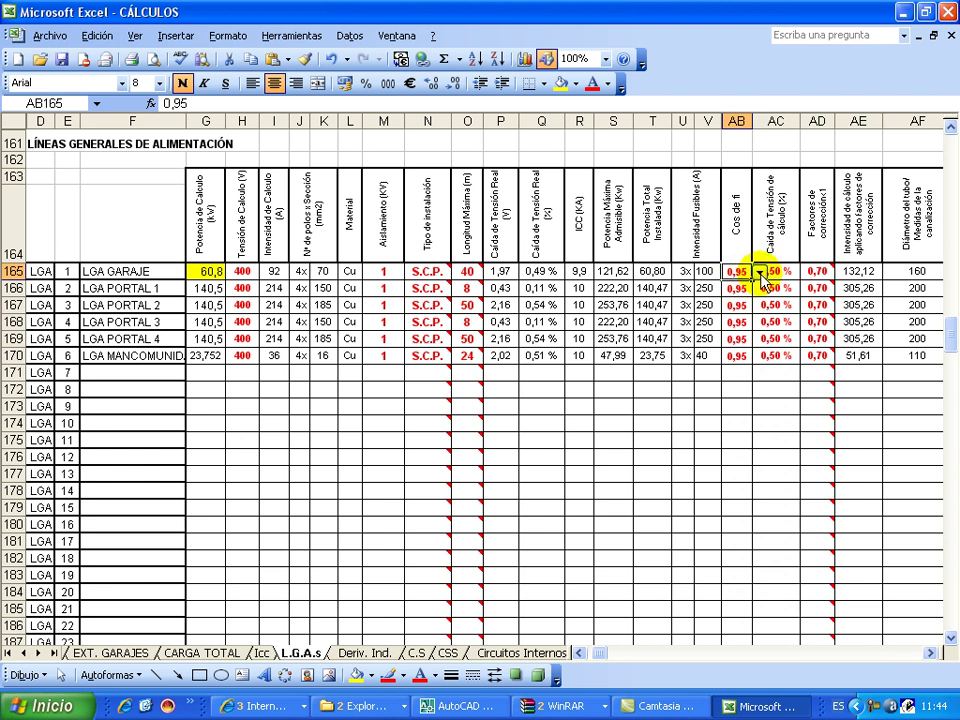
Check the calculation voltage drop in column AC for all six supply lines, and read the correction factor note on AD165
click(786, 271)
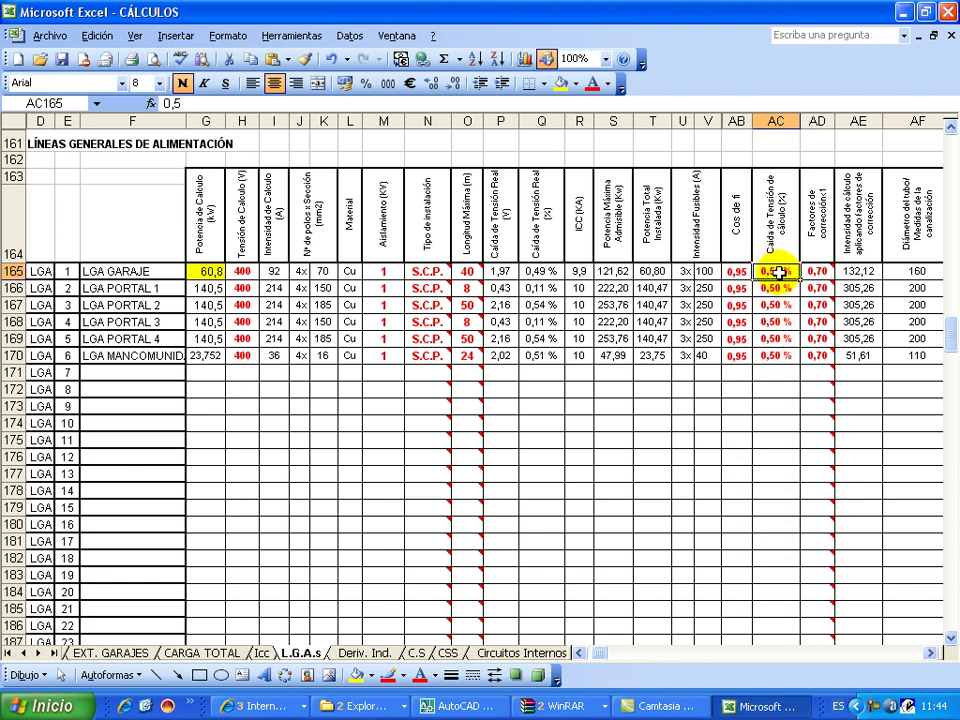
click(778, 354)
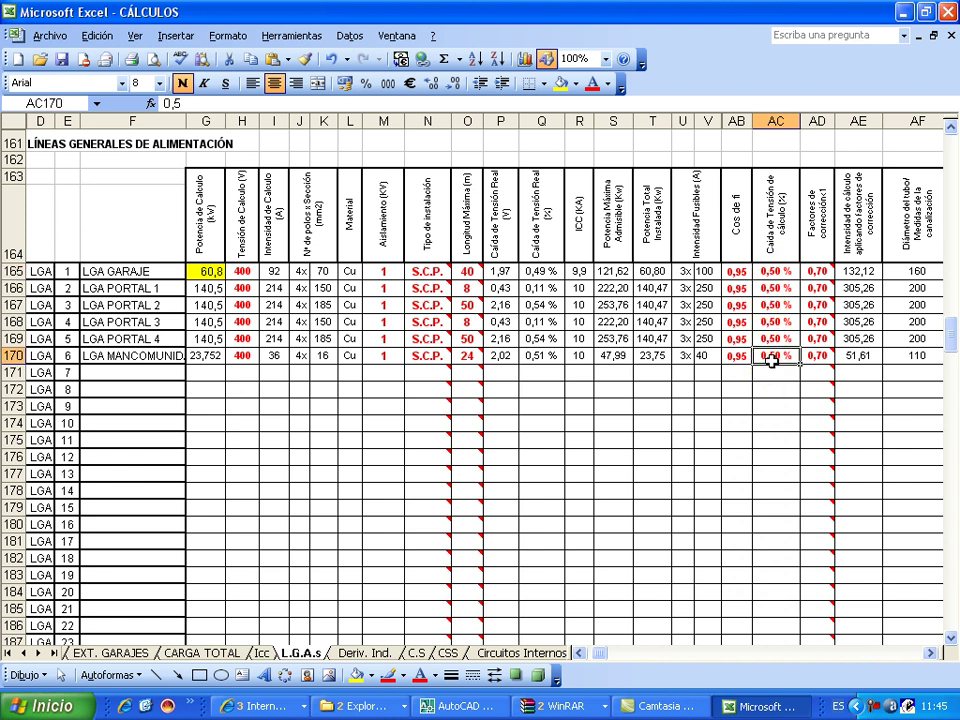
click(770, 272)
click(776, 288)
click(778, 305)
click(778, 322)
click(779, 338)
click(780, 355)
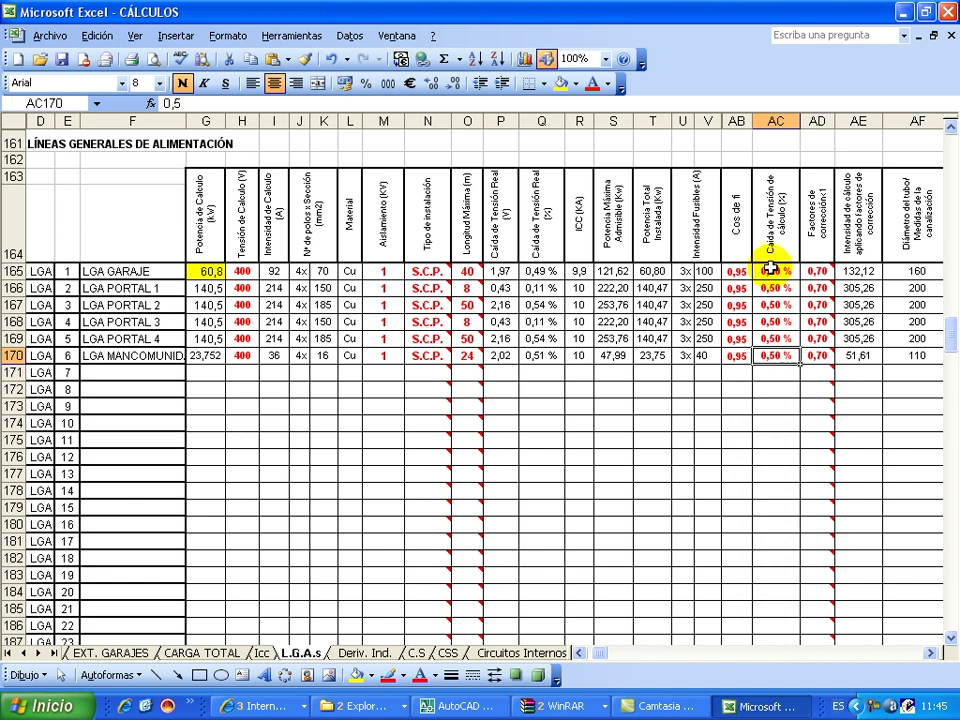
click(825, 270)
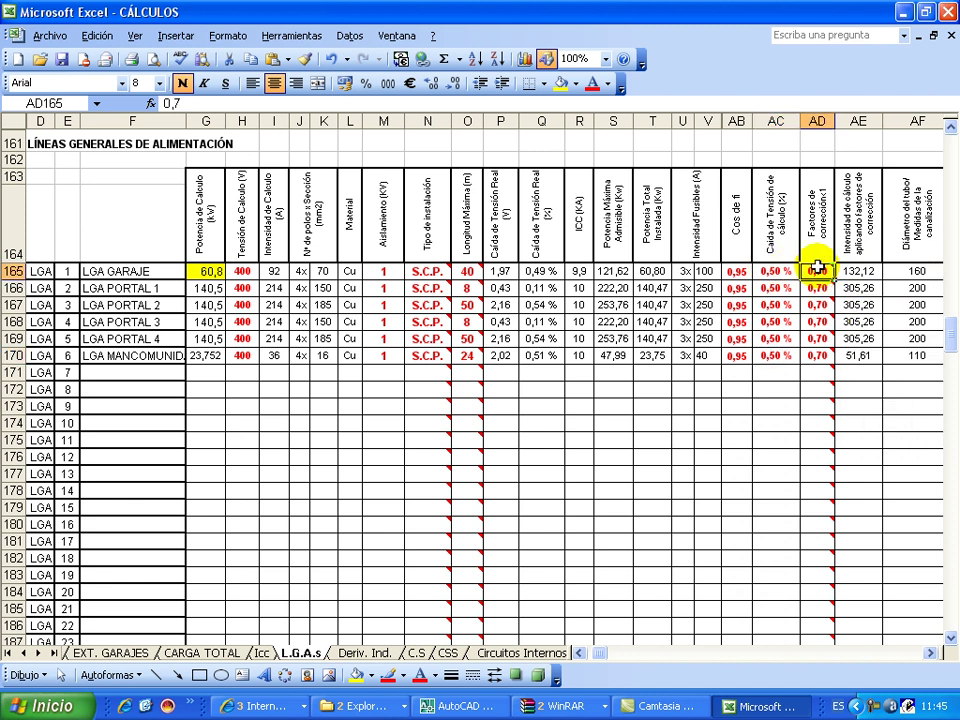
mouse_move(815, 272)
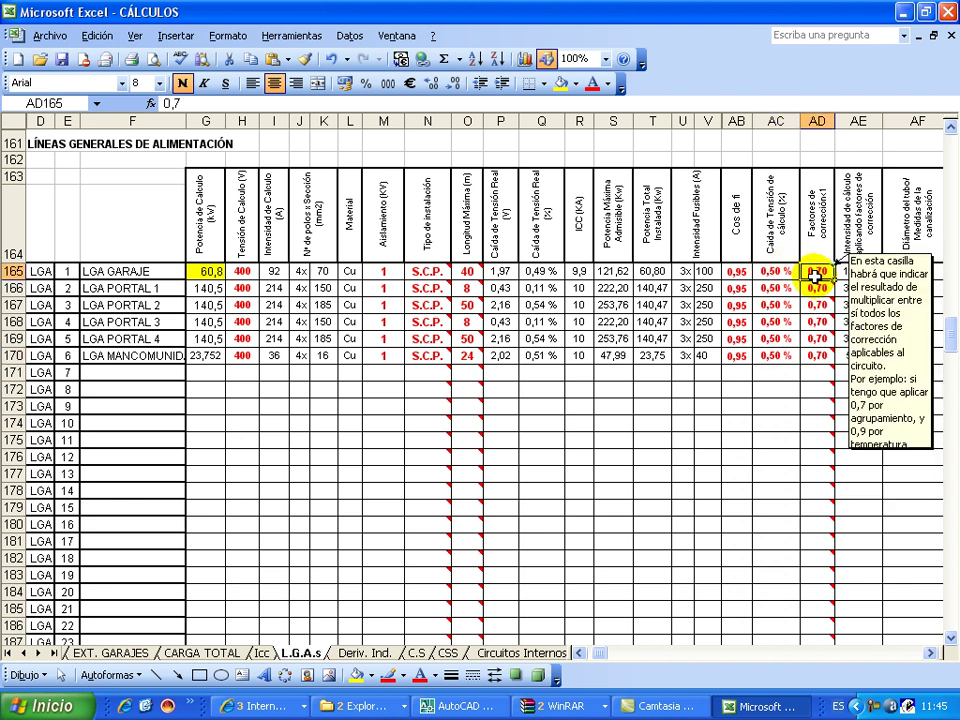